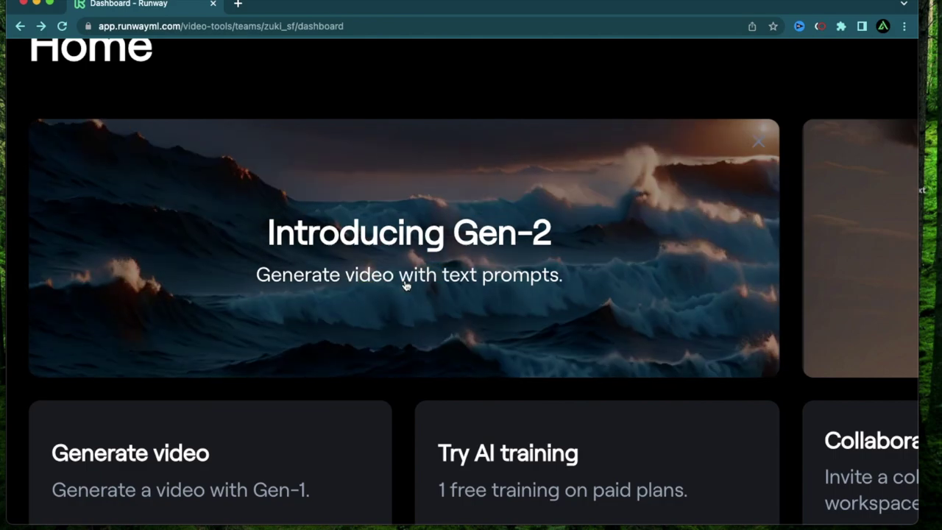
Zoom the browser out so the Runway sidebar, Gen-2 banners and tool cards all fit
key("super+minus")
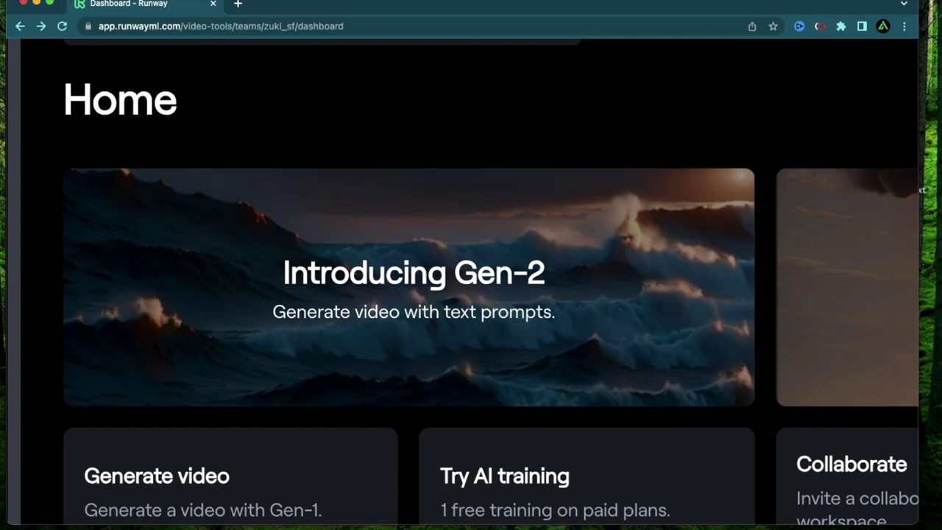
key("super+0")
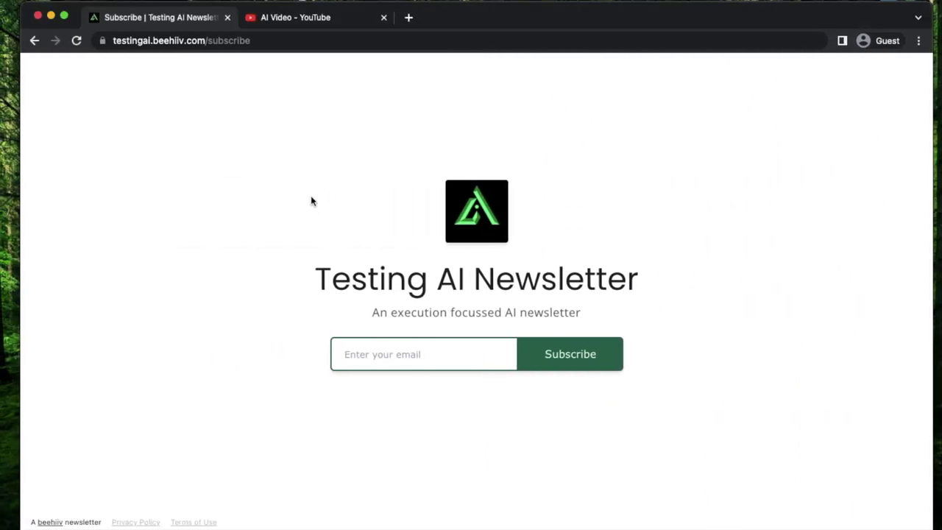
Switch to the 'AI Video - YouTube' playlist tab
left_click(341, 18)
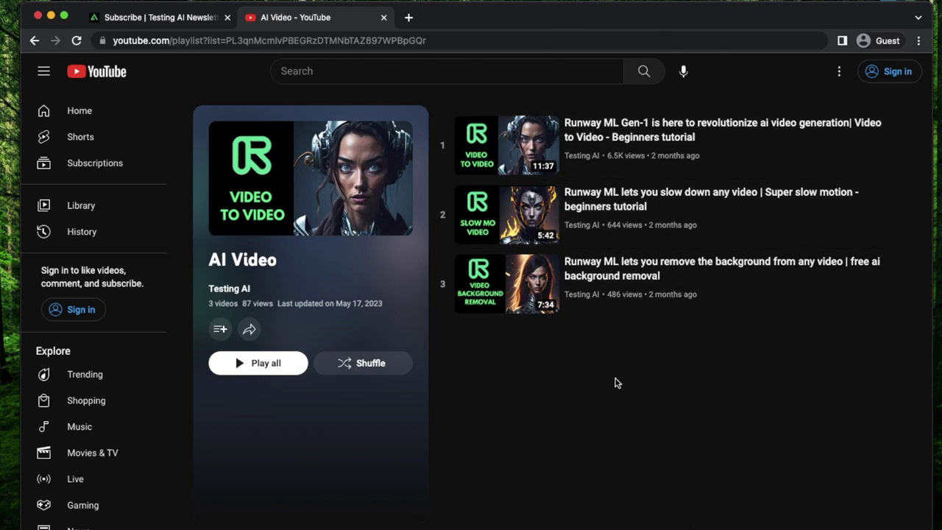
Bring the Runway dashboard Home page back into view
scroll(382, 210, "up", 5)
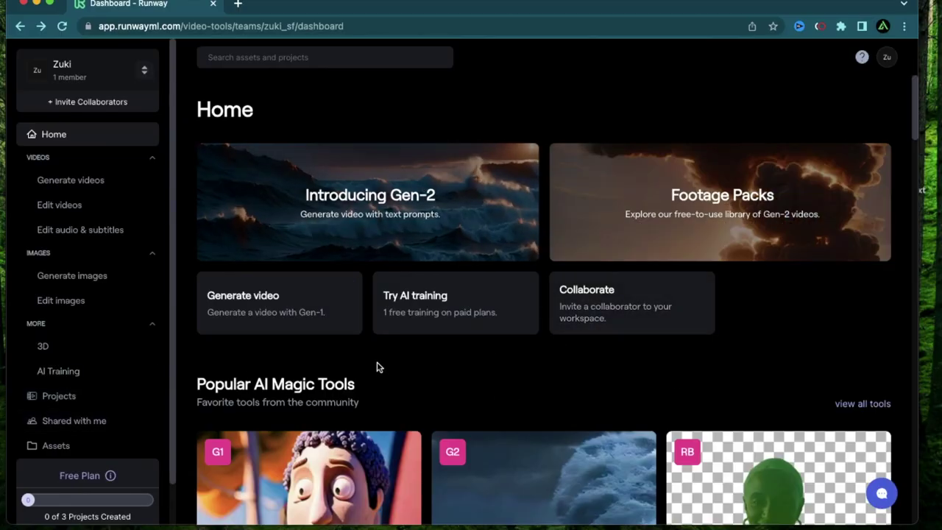
scroll(376, 368, "down", 3)
scroll(309, 309, "up", 3)
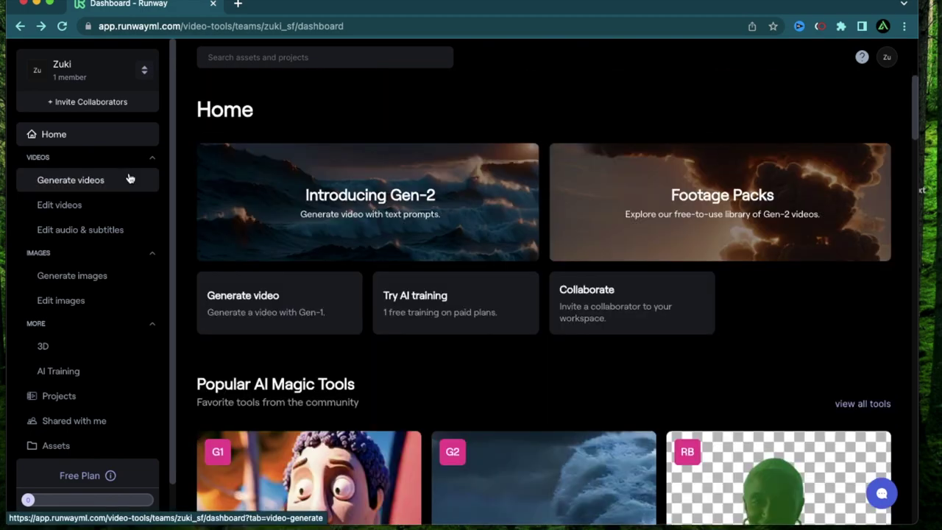
scroll(129, 178, "down", 2)
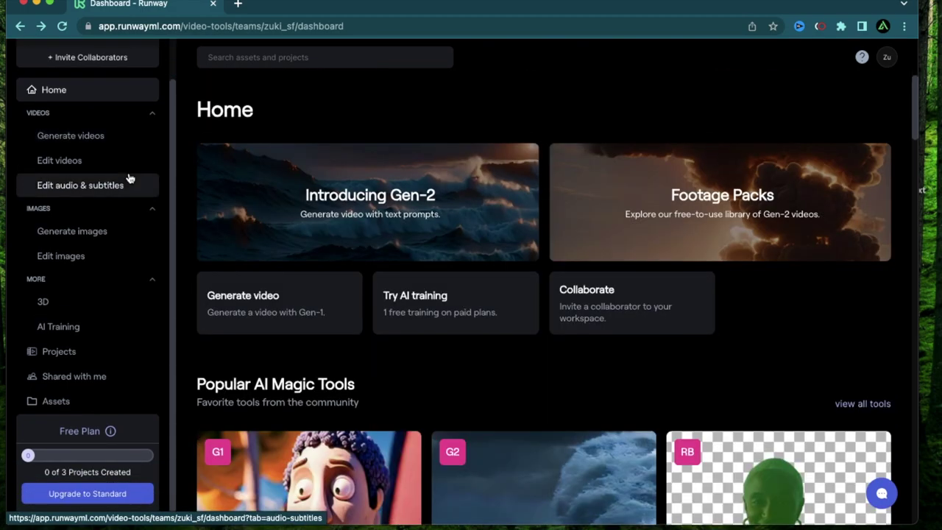
scroll(129, 179, "up", 2)
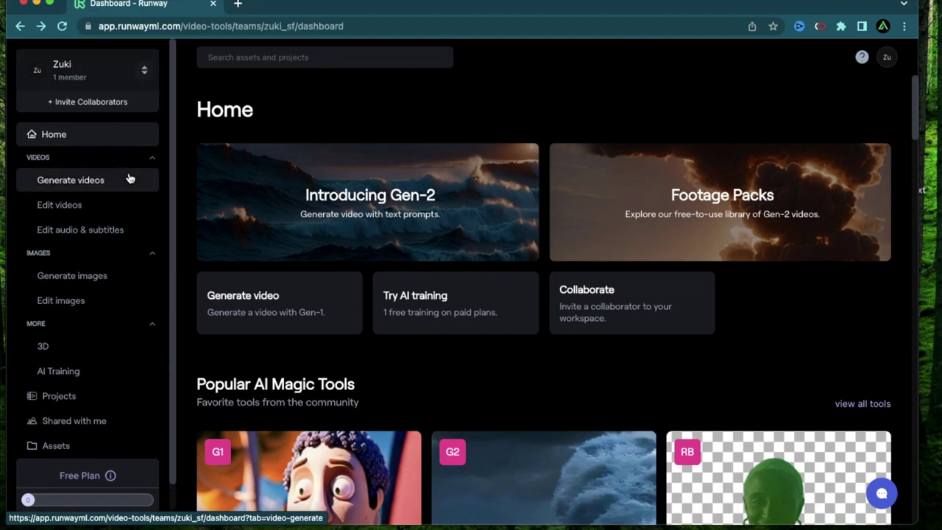
scroll(129, 178, "down", 2)
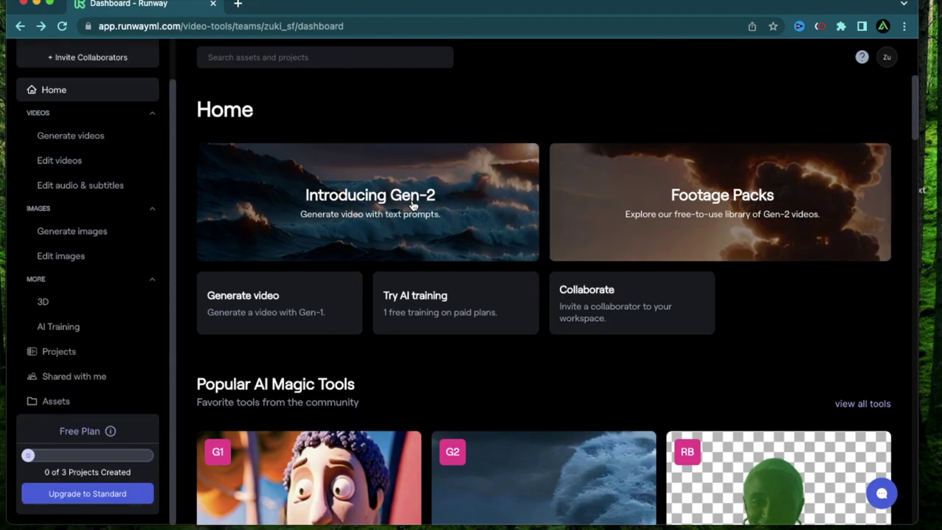
Open the Gen-2 Footage Packs page and browse packs like Mountains and Misty Forest
left_click(734, 213)
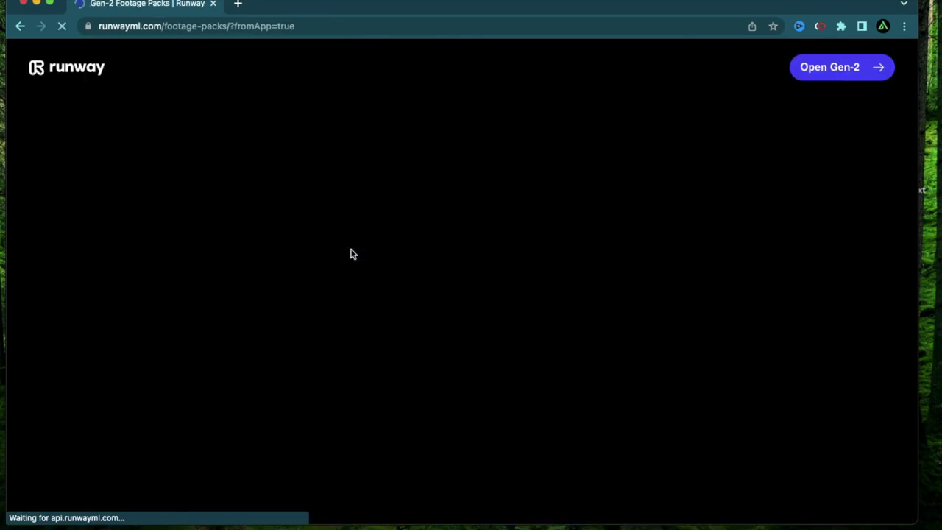
scroll(350, 254, "down", 5)
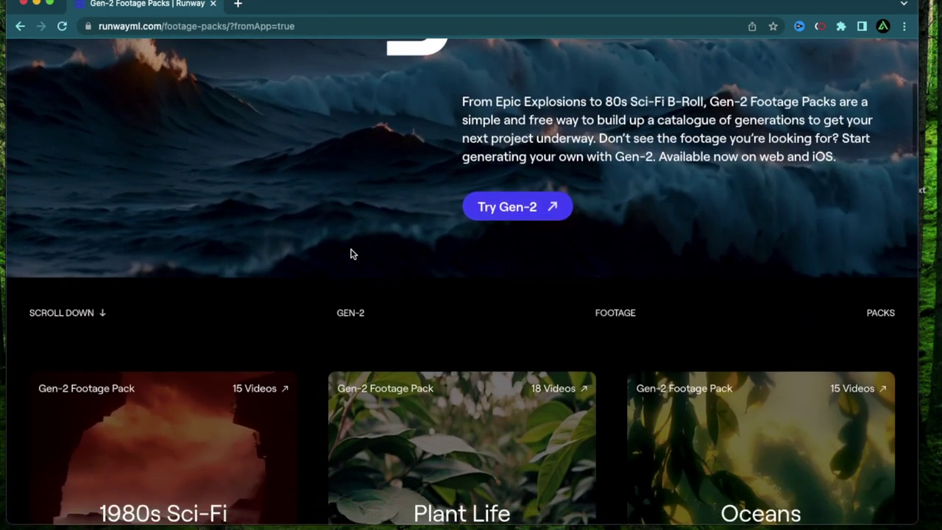
scroll(351, 254, "down", 10)
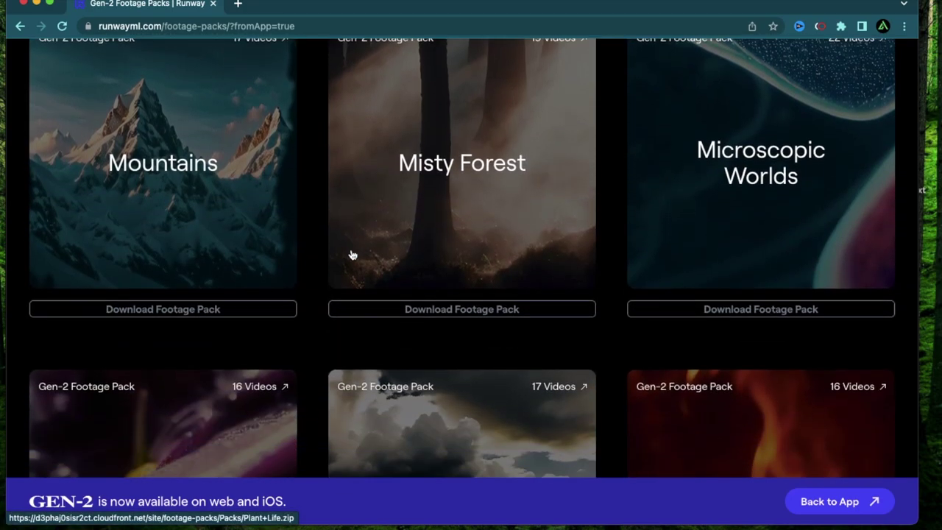
scroll(352, 255, "down", 5)
scroll(352, 255, "up", 15)
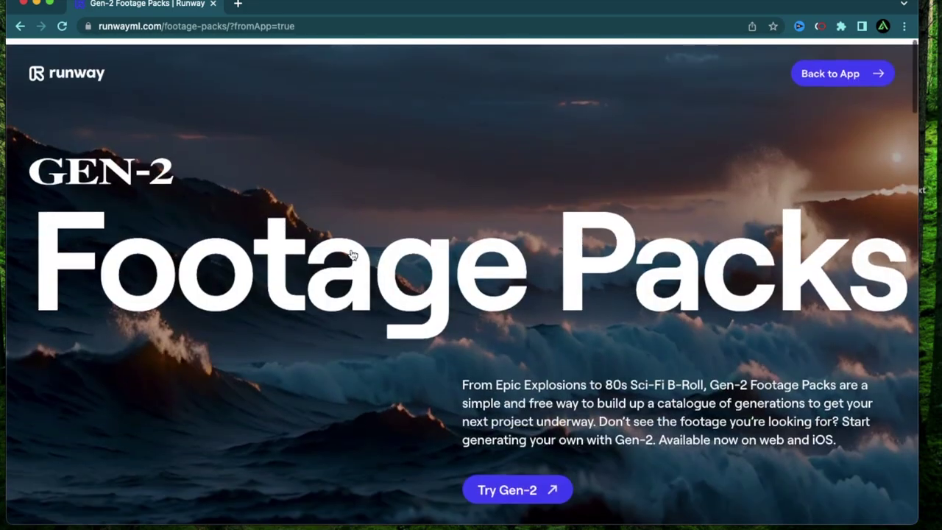
scroll(301, 258, "down", 10)
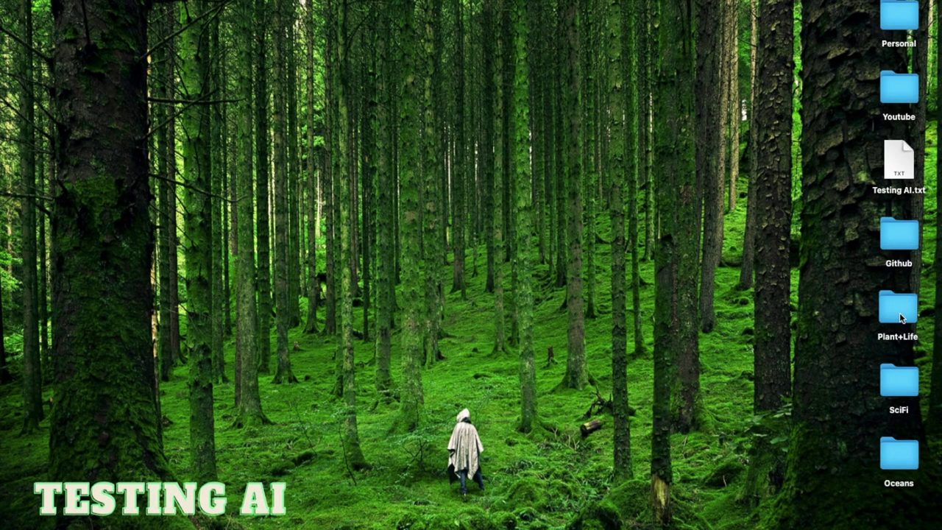
Open the Plant+Life folder and Quick Look the first Plant Life clip full size
double_click(899, 318)
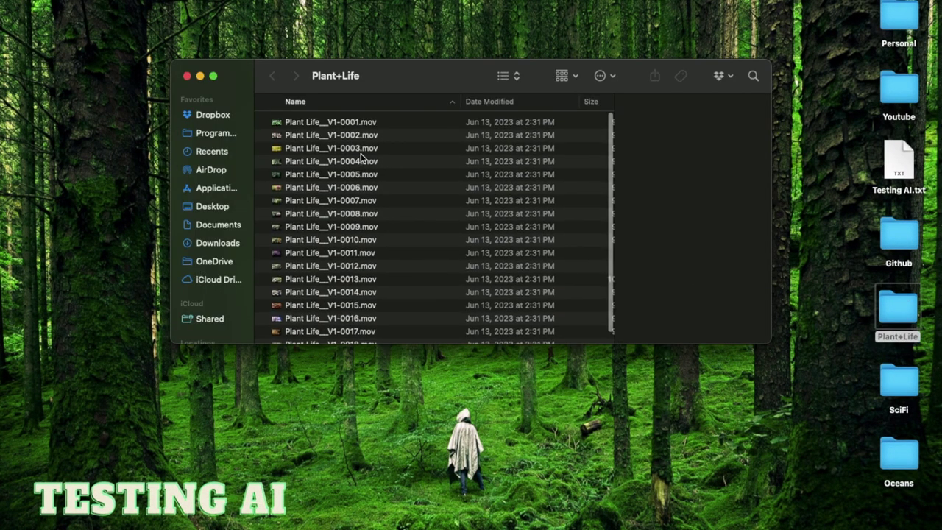
left_click(378, 122)
key("space")
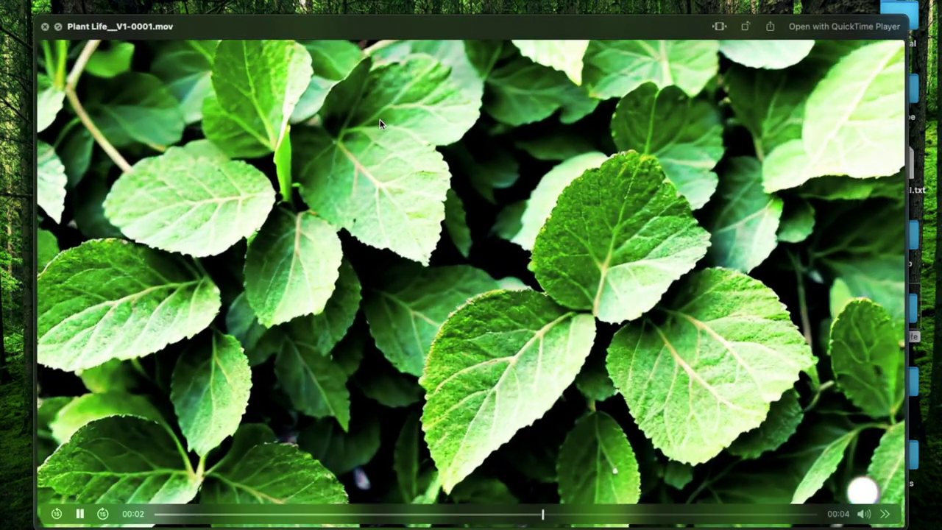
Step through the next Plant Life clips: purple leaves, forest, white flowers, yellow flowers, red leaves, pink blossoms
key("Down")
key("Down")
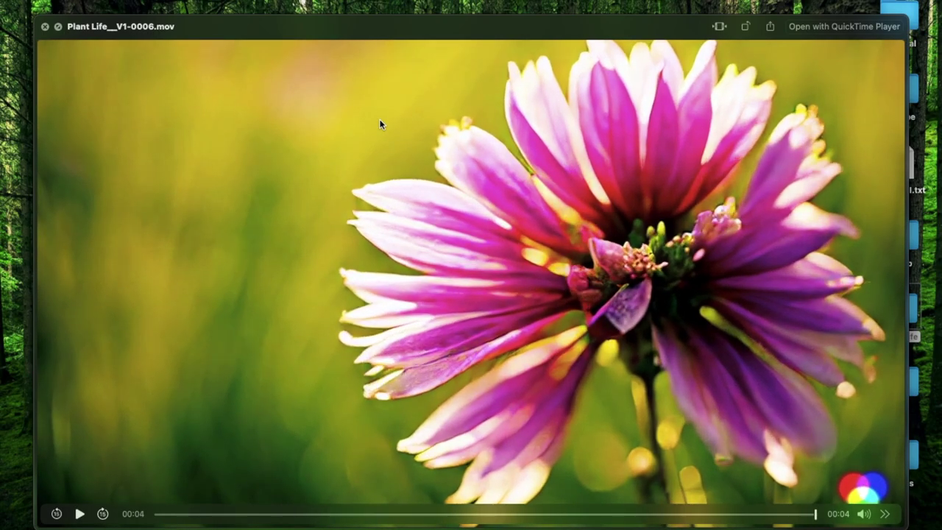
key("Down")
key("Down")
key("Down")
key("Down")
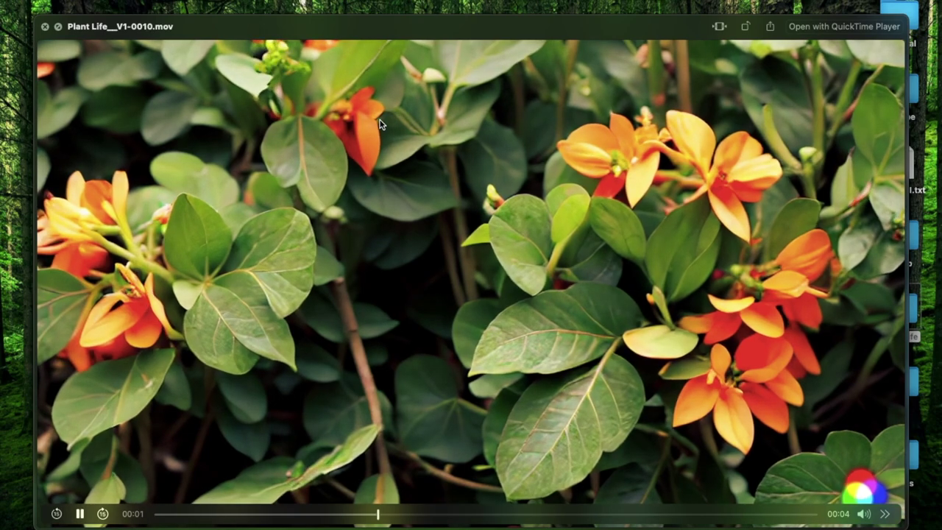
key("Down")
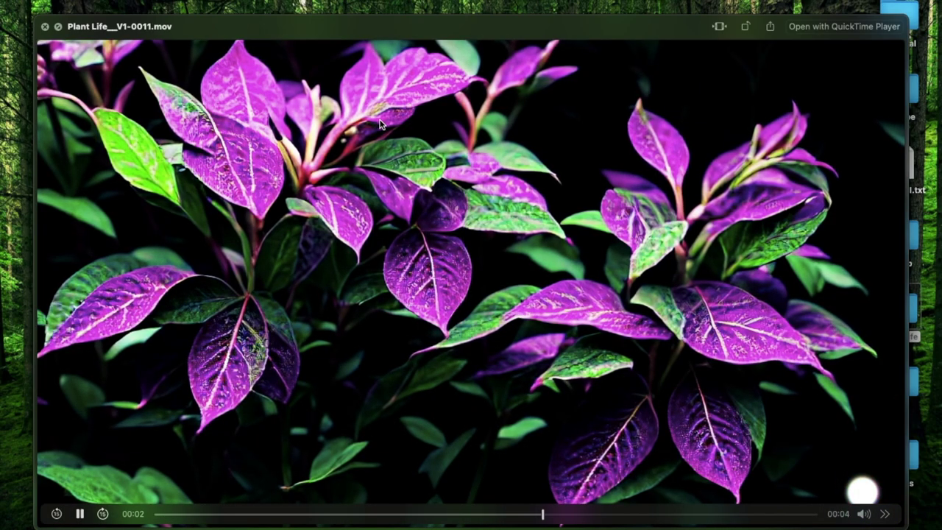
key("Down")
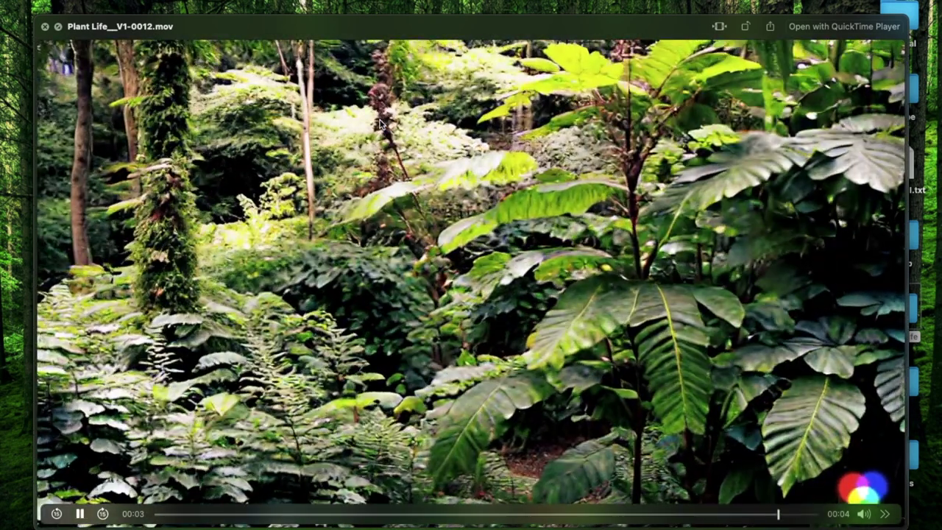
key("Down")
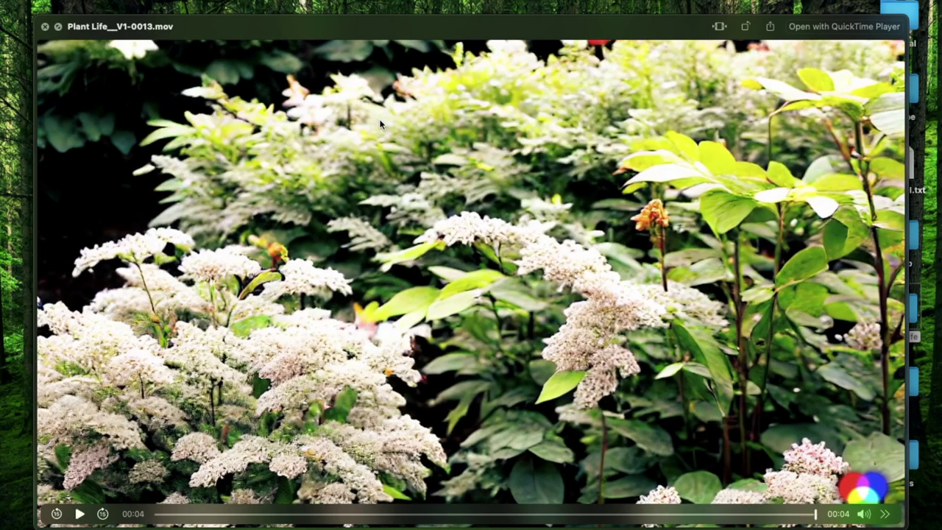
key("Down")
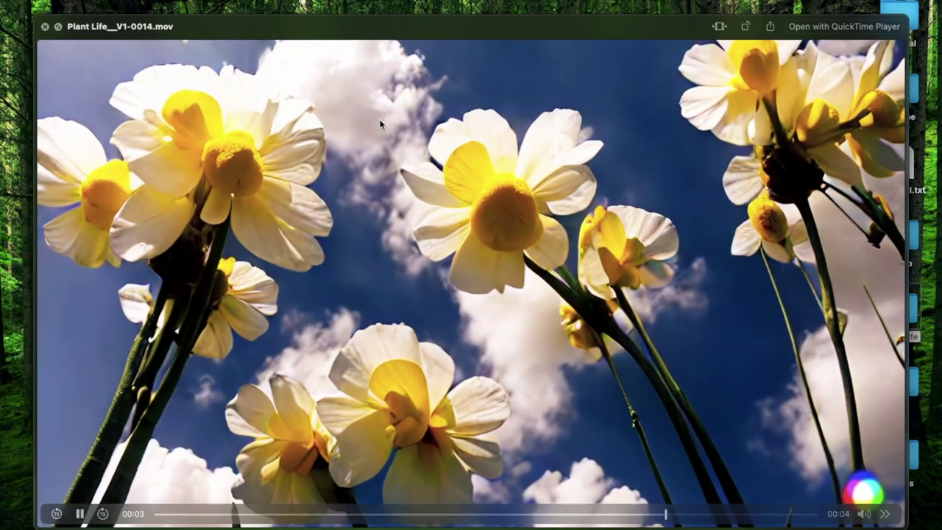
key("Down")
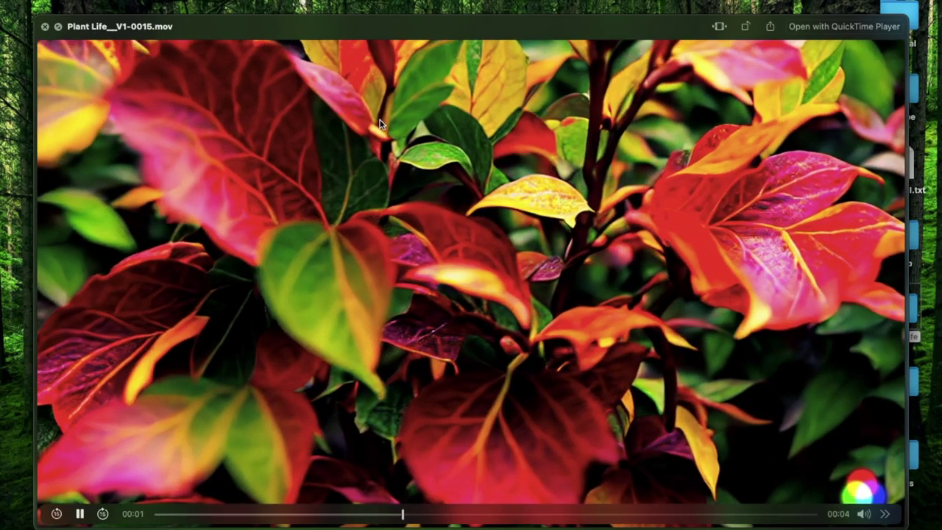
key("Down")
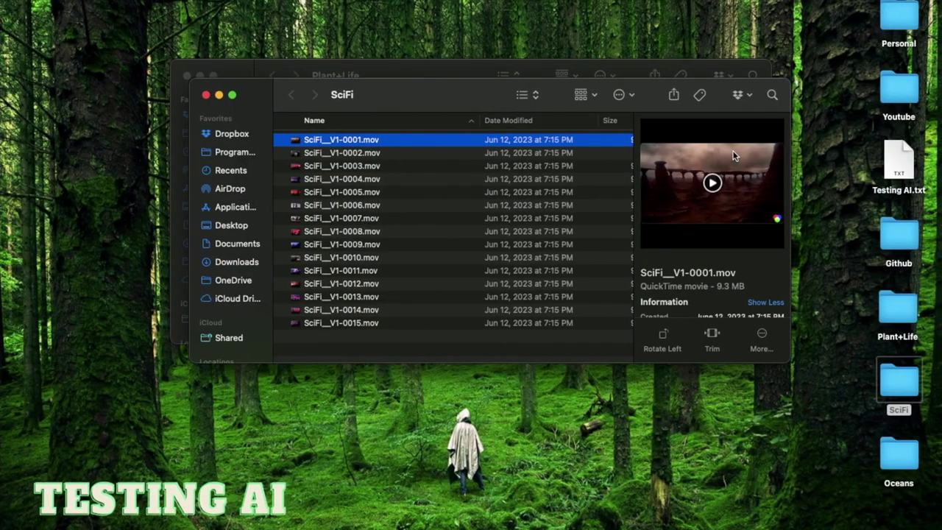
Quick Look the SciFi clips in turn: gate, purple city, red landscape, desert craft, rock pillars
key("space")
key("Right")
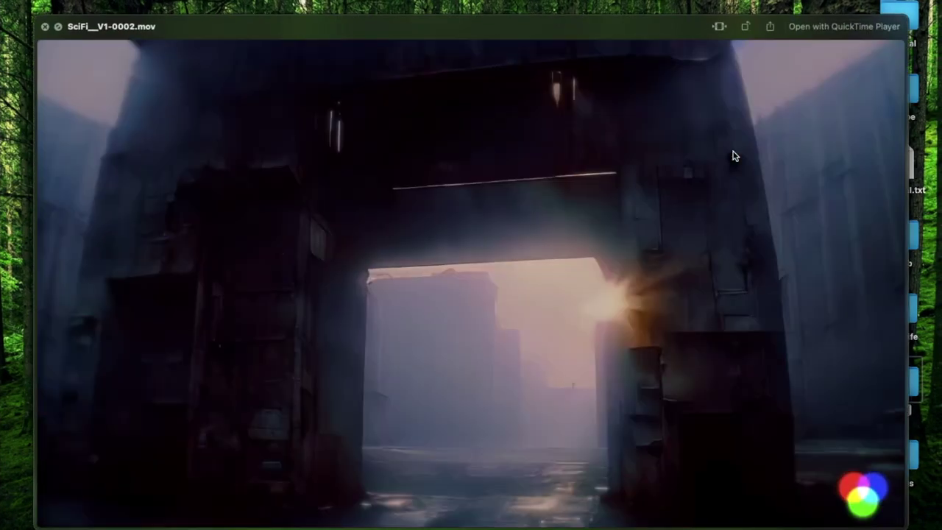
key("Right")
key("Right")
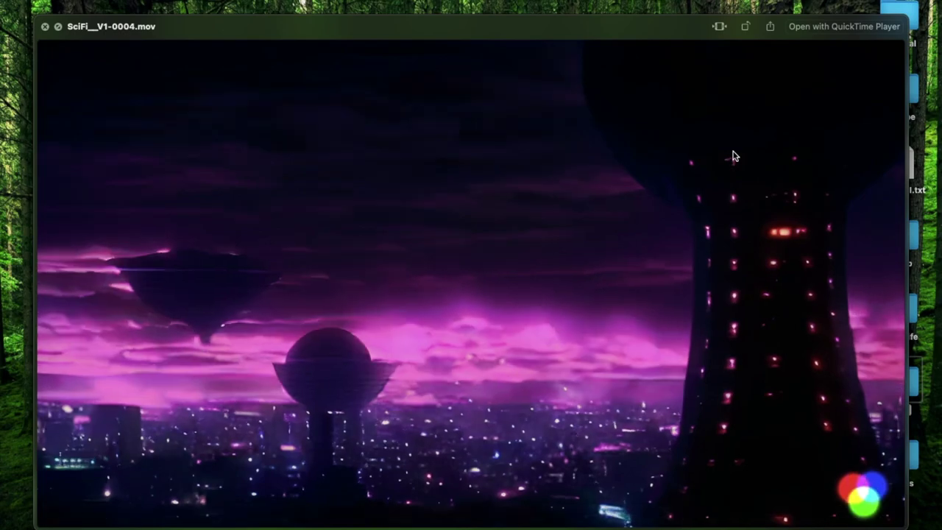
key("Right")
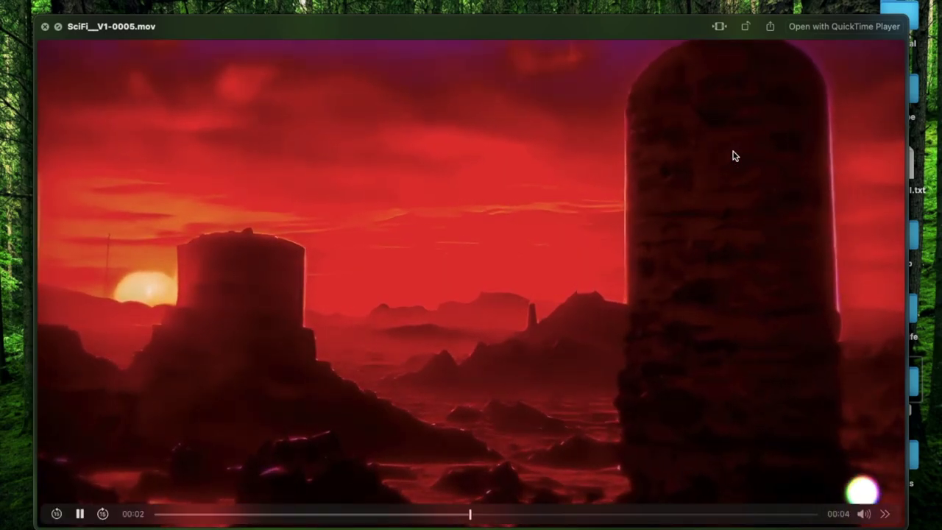
key("Right")
key("Right")
key("Right")
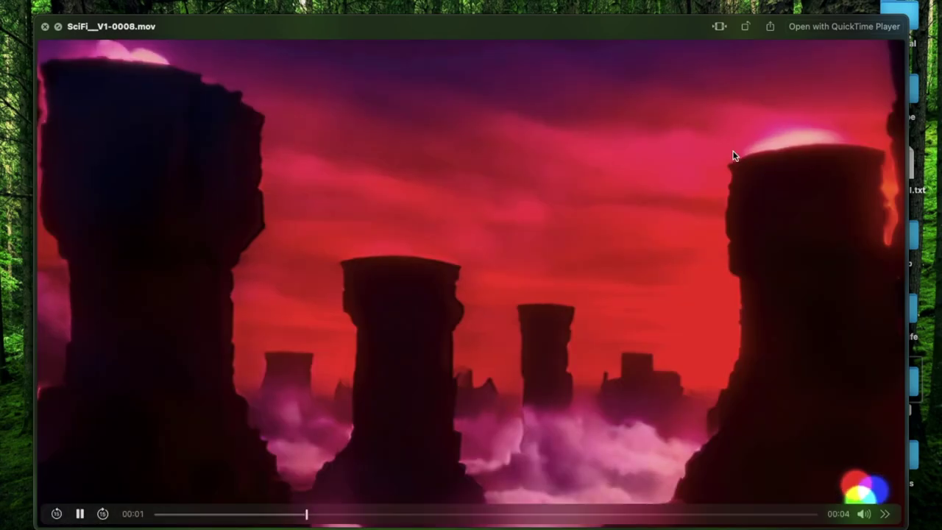
key("Right")
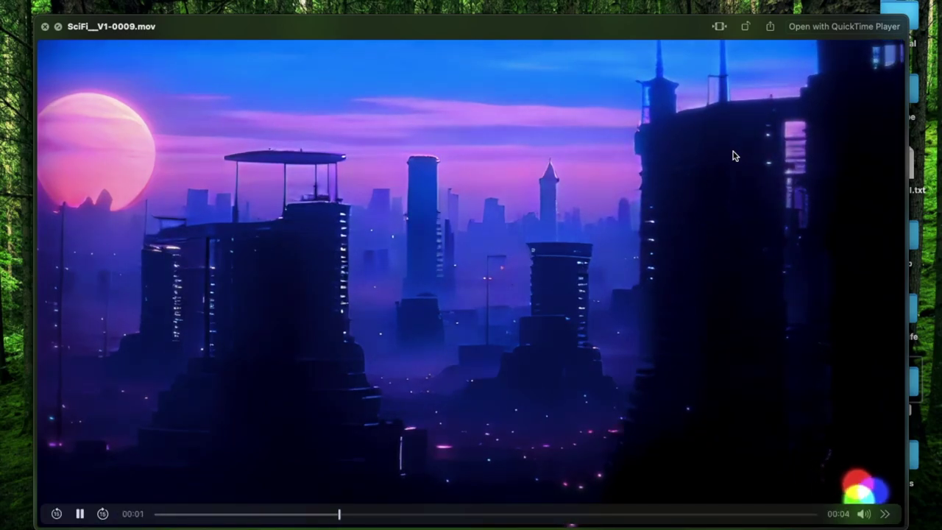
key("Right")
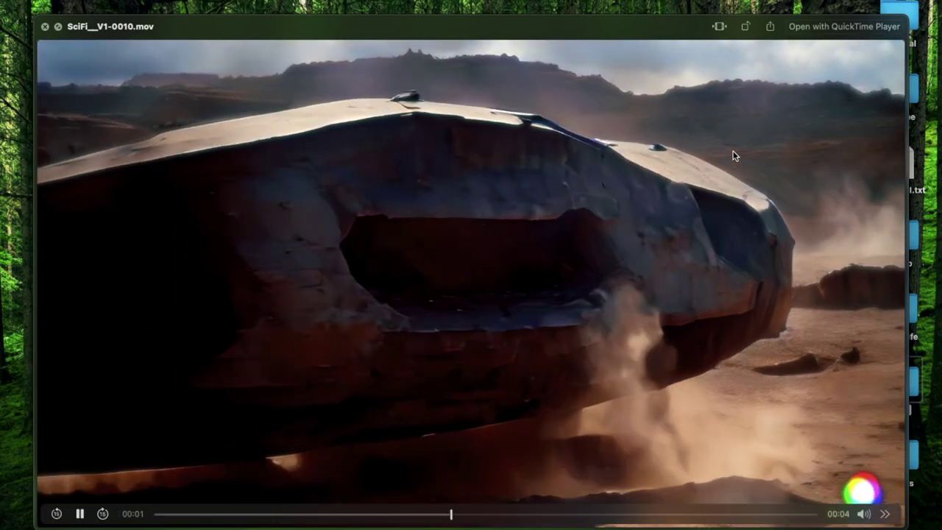
key("Right")
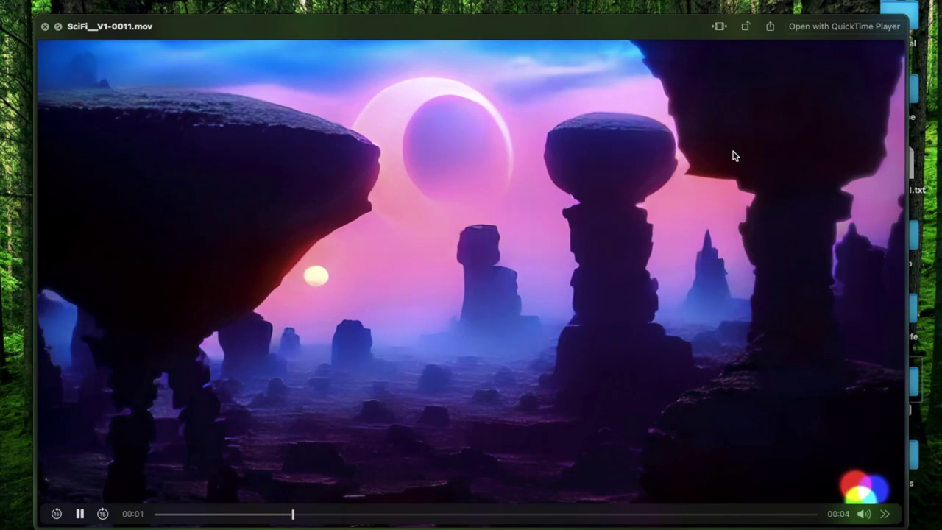
key("Right")
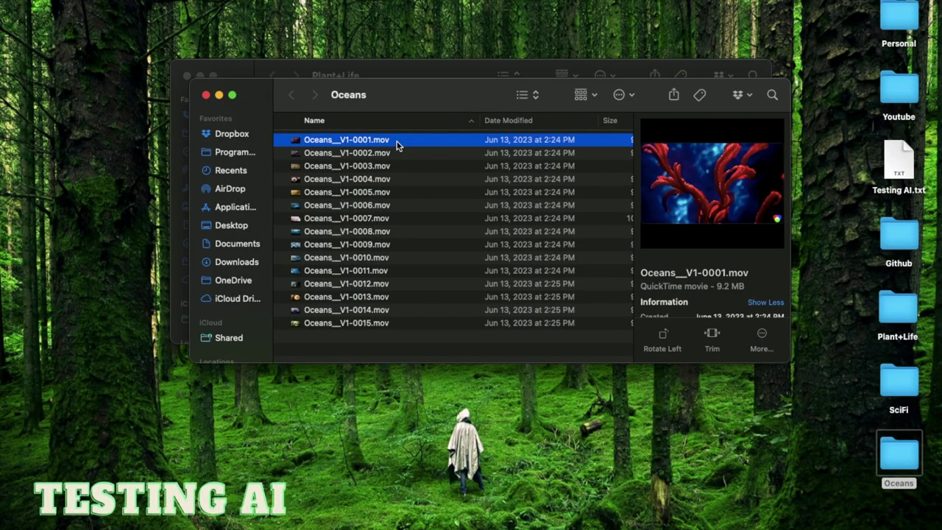
Quick Look the Oceans clips in turn: red coral, starfish, anemone, kelp, cave, fish school, sunlit kelp
key("space")
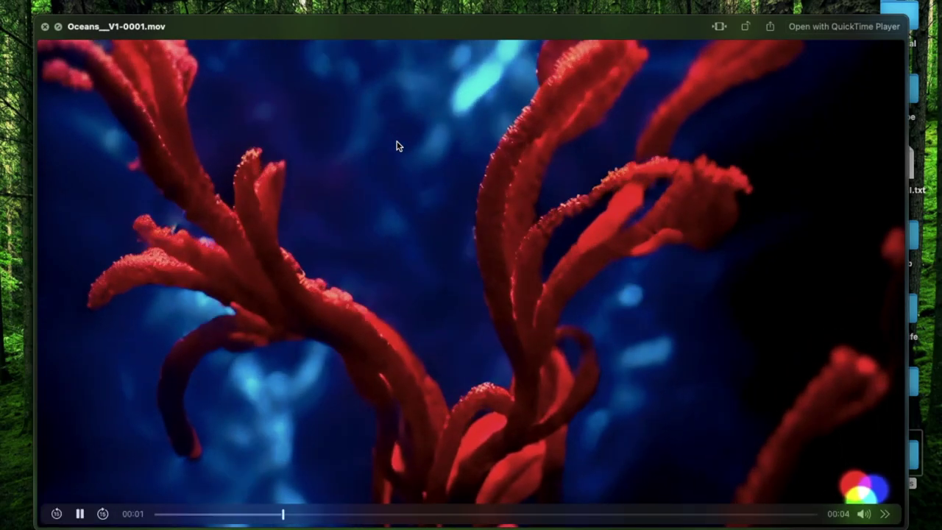
key("Right")
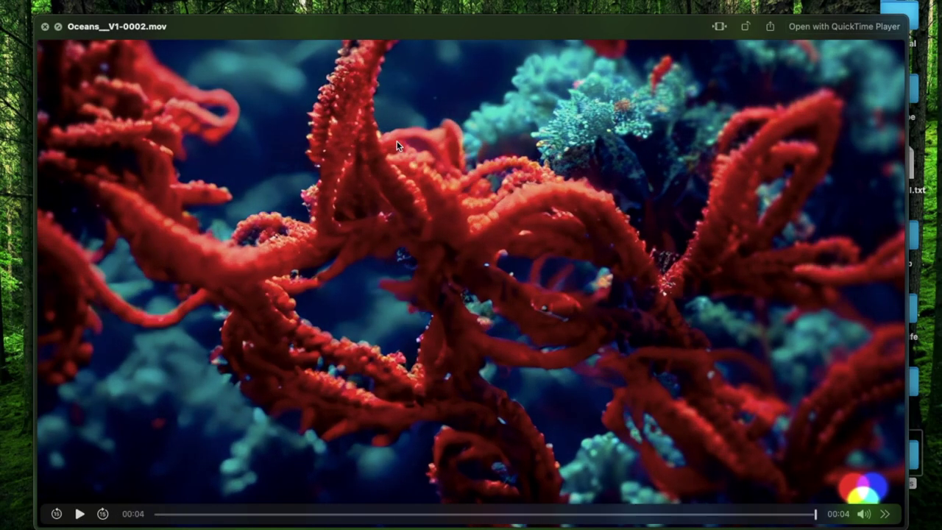
key("Right")
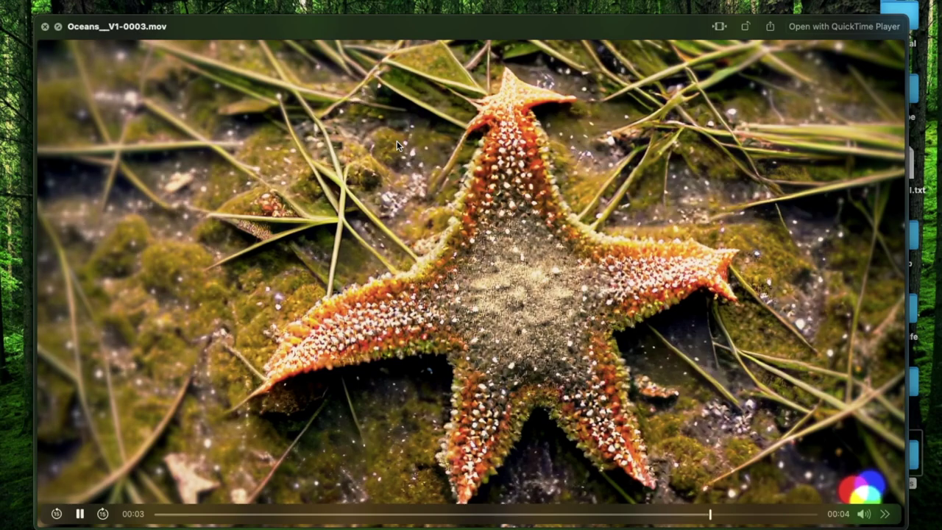
key("Right")
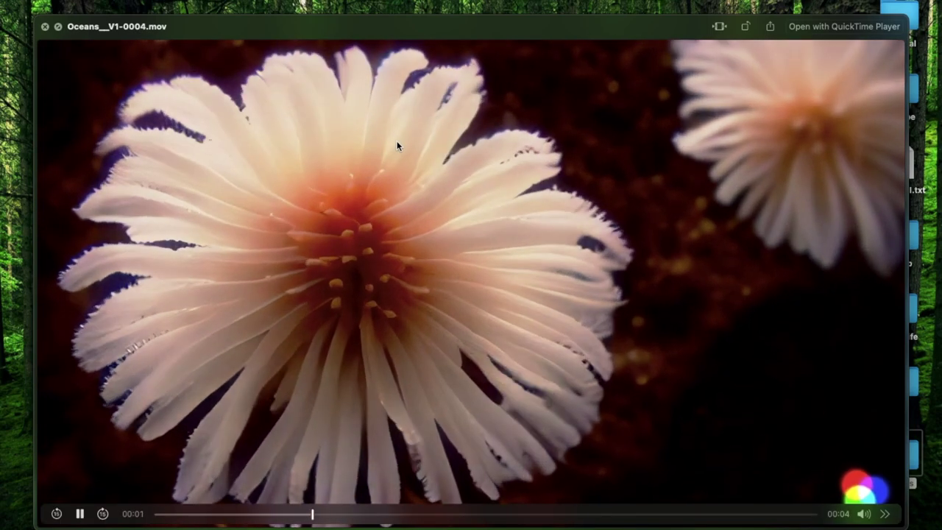
key("Right")
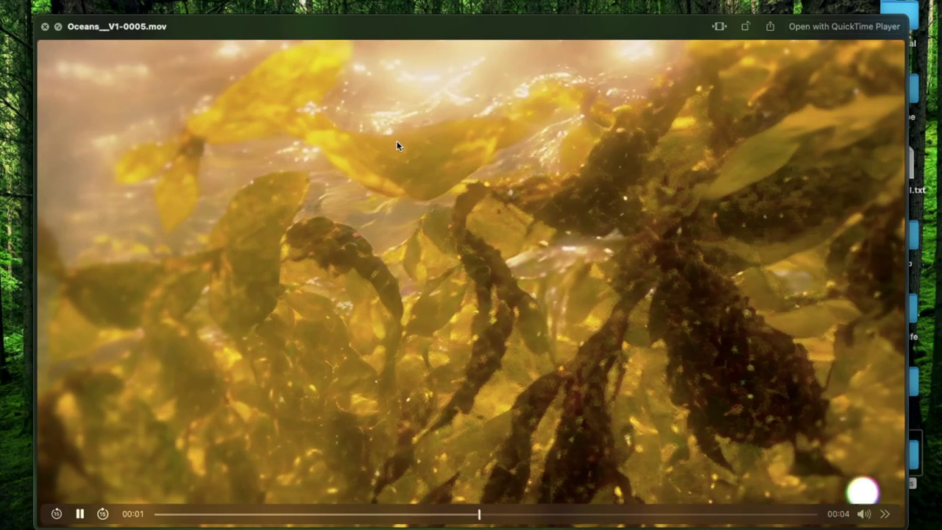
key("Right")
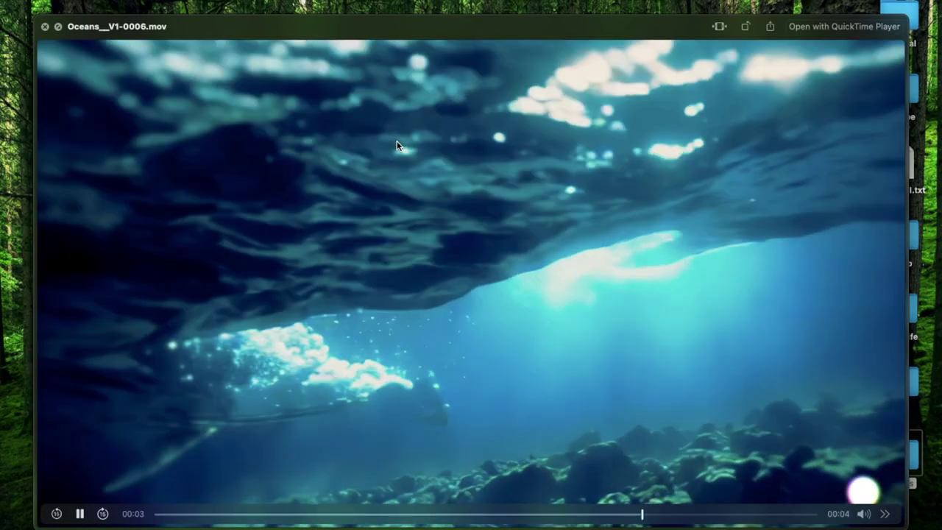
key("Right")
key("Right")
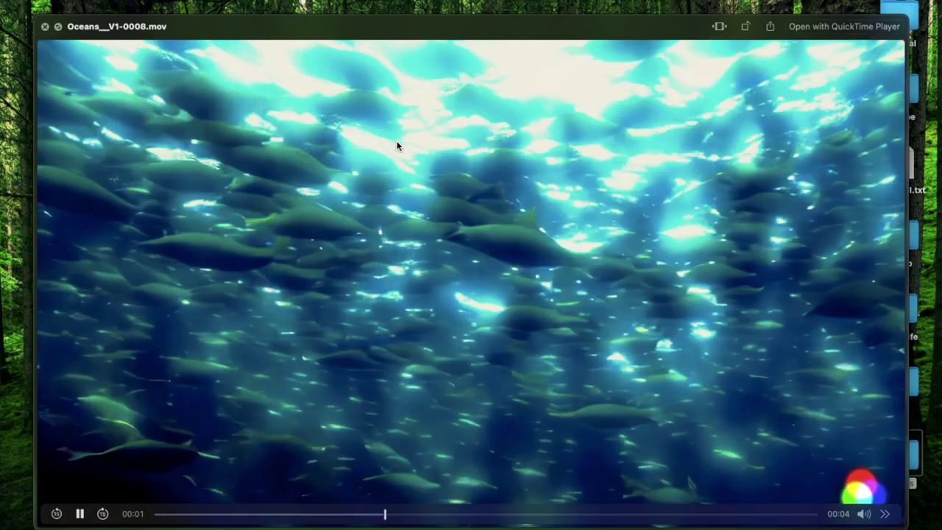
key("Right")
key("Right")
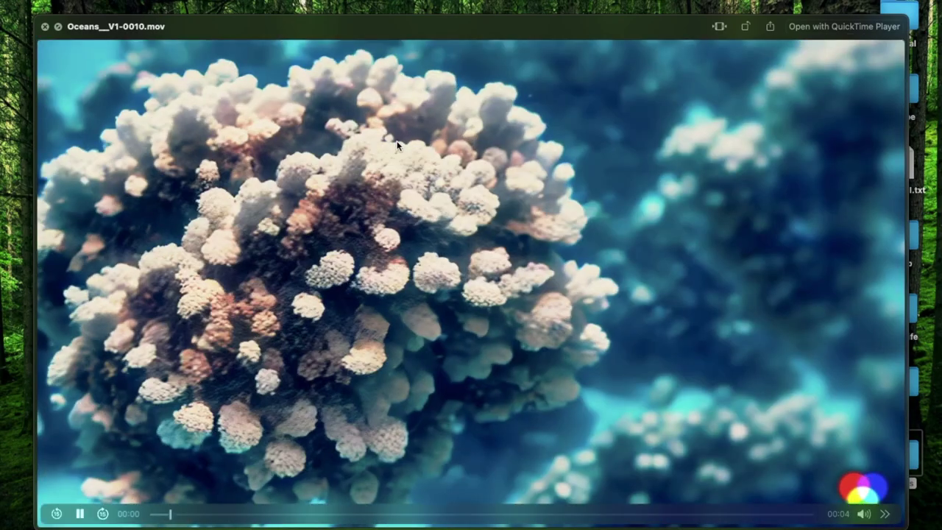
key("Right")
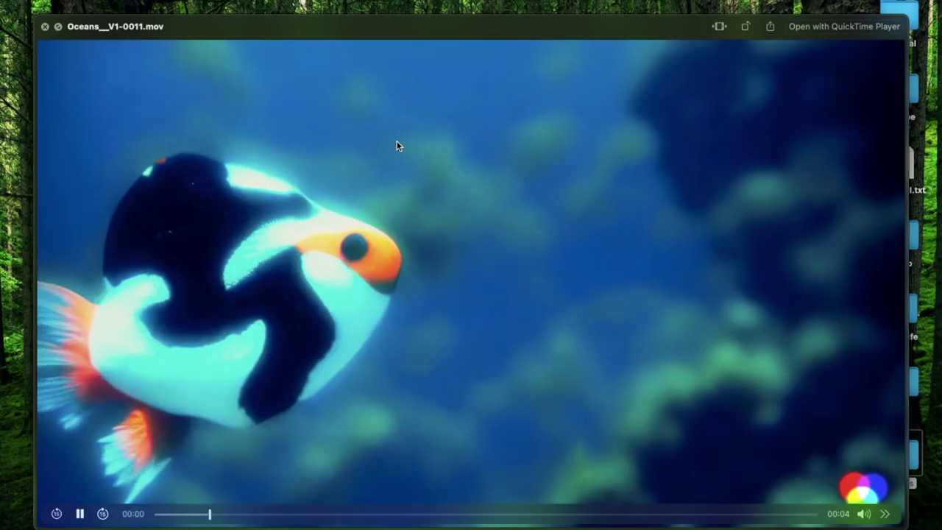
key("Right")
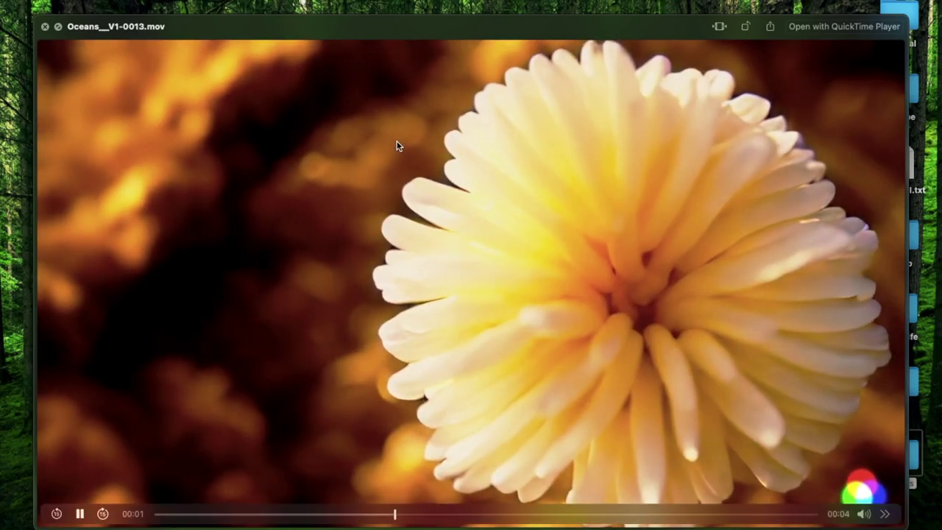
key("Right")
key("Right")
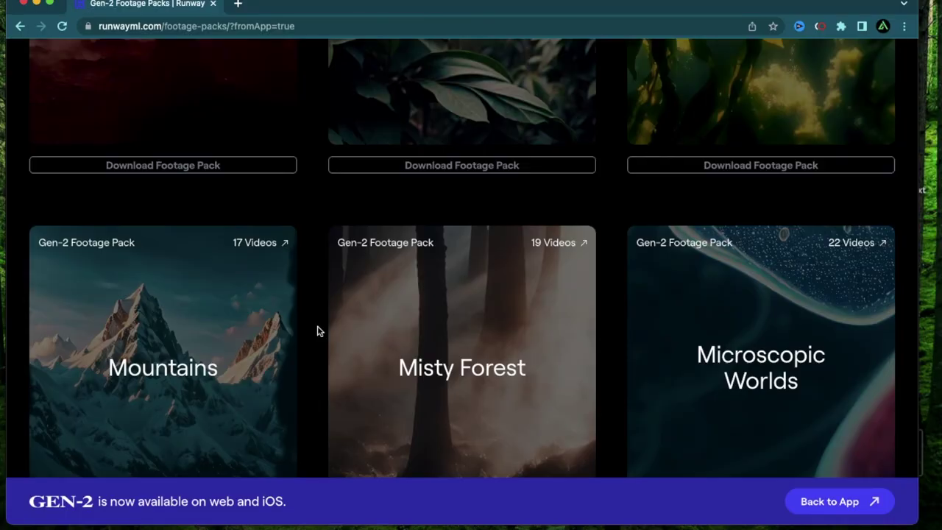
Return to the Runway dashboard and open the Gen-2 Text to Video tool
scroll(317, 331, "down", 10)
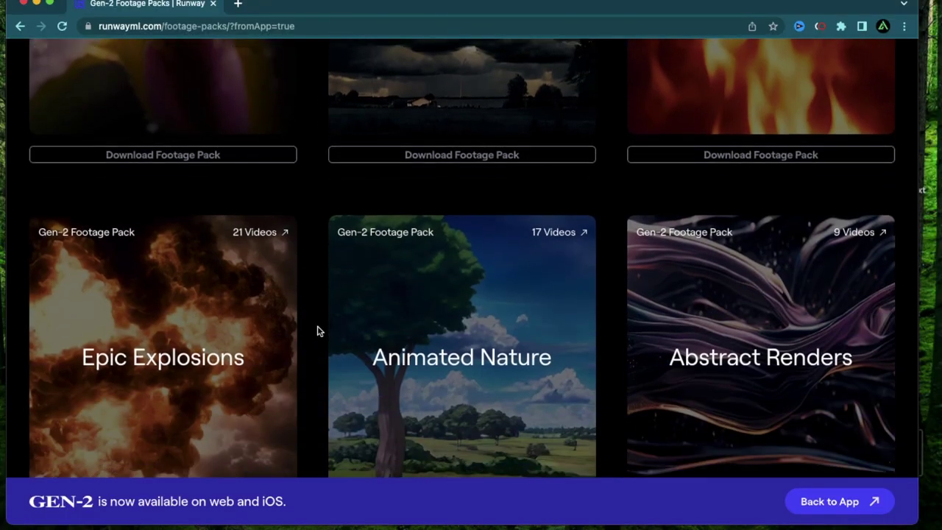
scroll(317, 331, "down", 3)
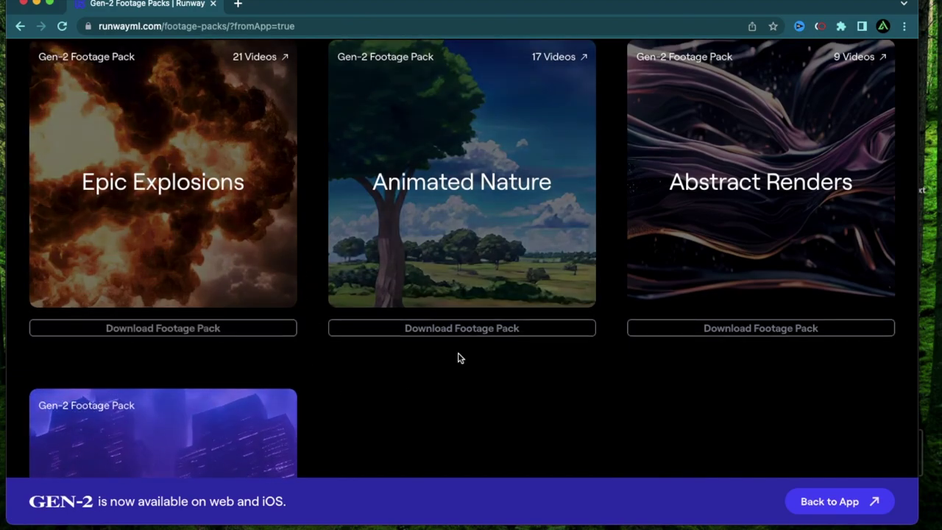
scroll(439, 363, "up", 5)
scroll(397, 250, "up", 15)
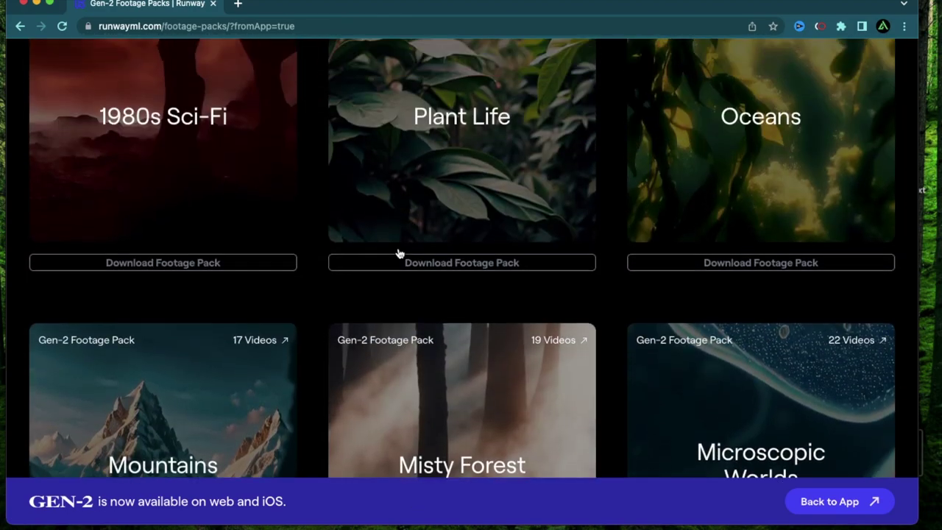
key("alt+Left")
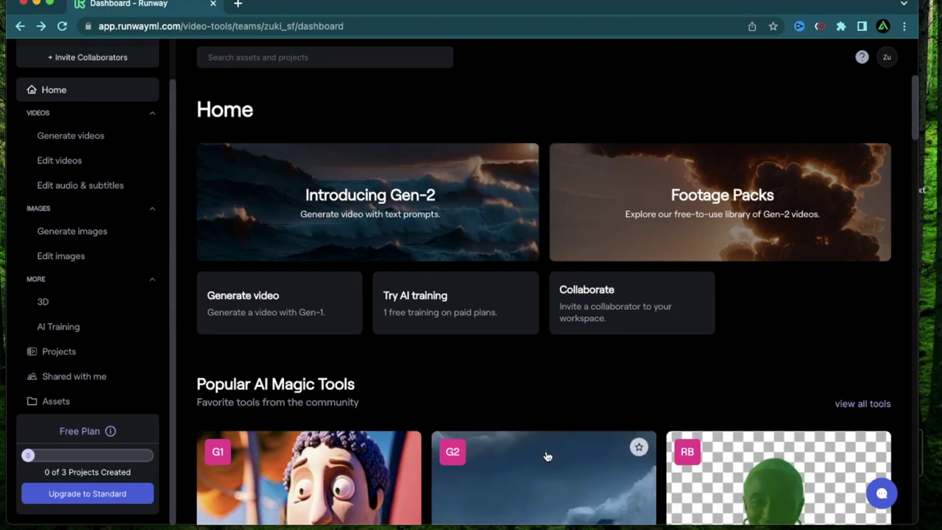
left_click(342, 216)
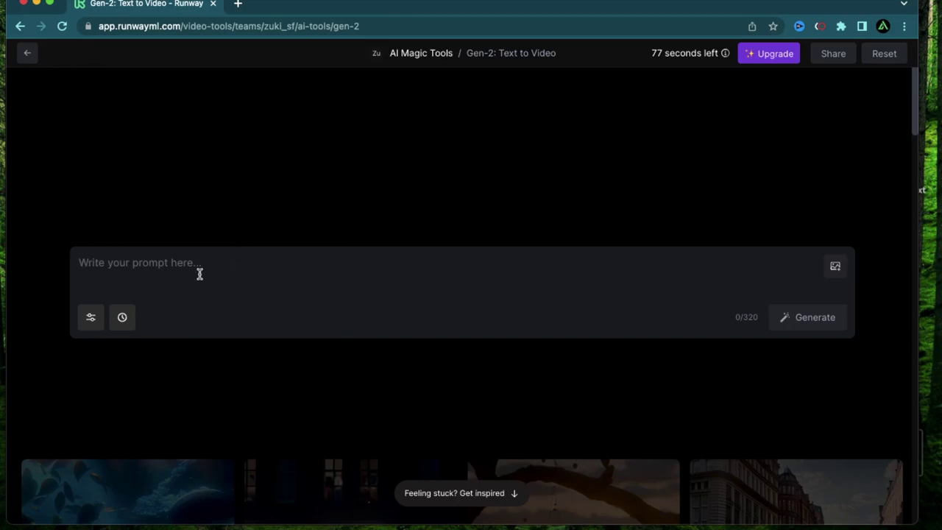
Browse the inspiration gallery and load the under-the-sea example as the prompt
scroll(188, 280, "down", 10)
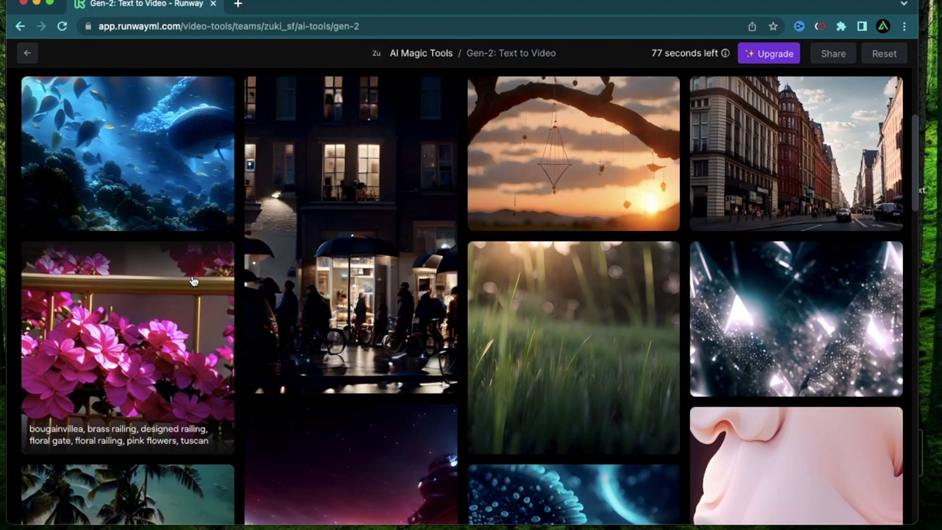
scroll(742, 304, "down", 5)
scroll(702, 206, "up", 15)
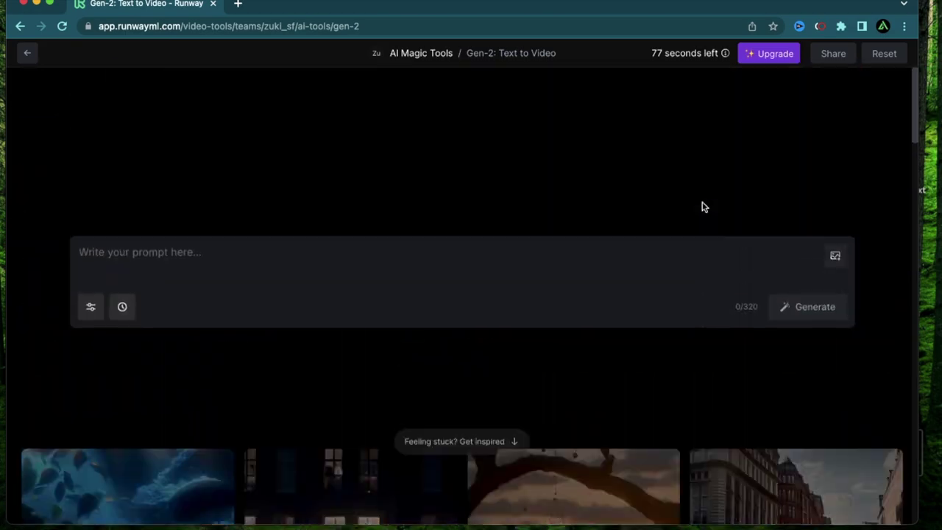
scroll(597, 323, "down", 5)
scroll(135, 172, "up", 1)
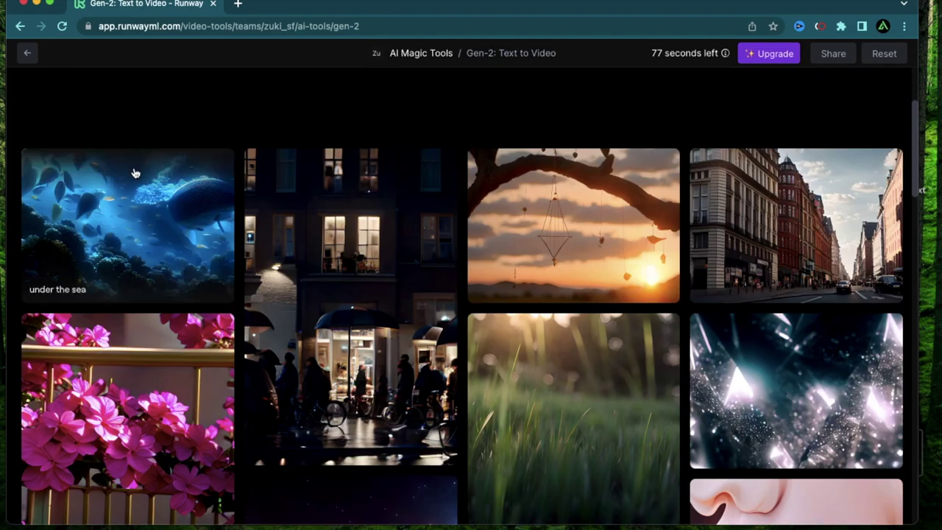
left_click(109, 237)
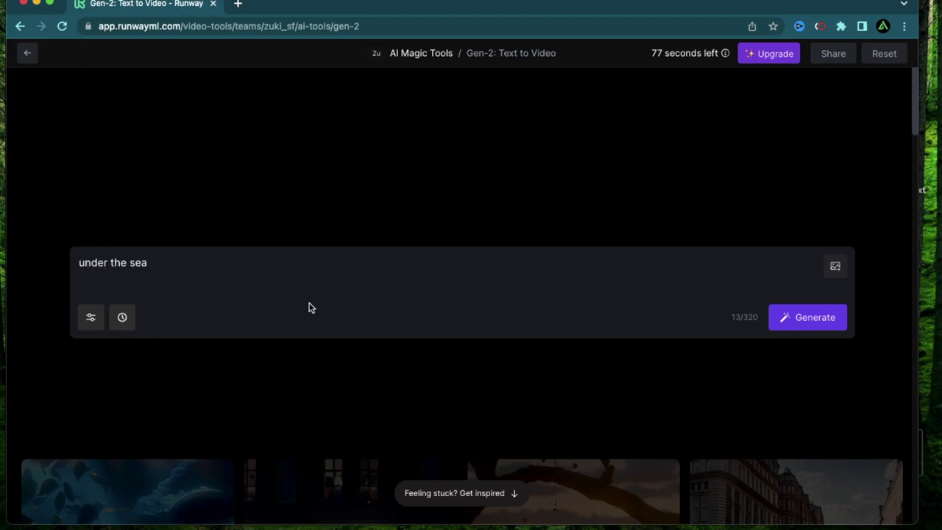
Try the wind chime sunset and diamond hologram examples, then settle on the tropical beach drone shot
scroll(309, 307, "down", 5)
scroll(609, 120, "up", 1)
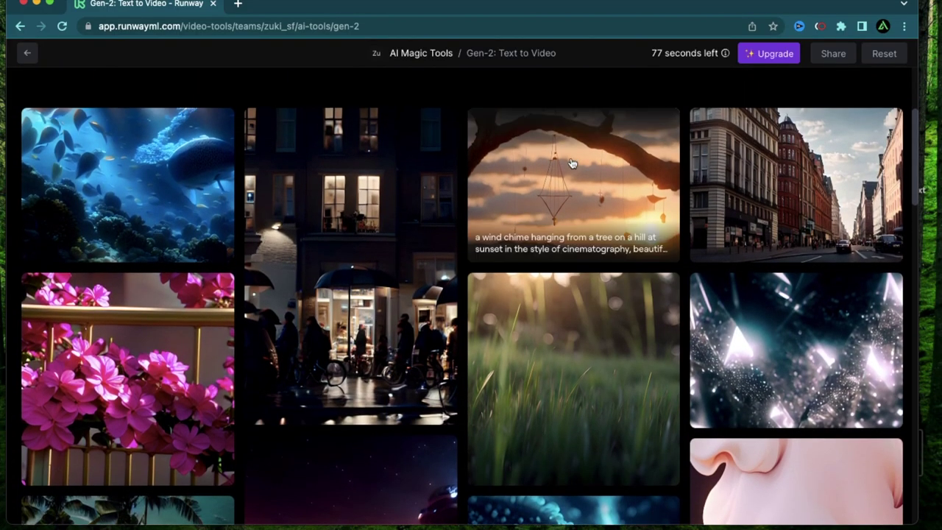
left_click(572, 164)
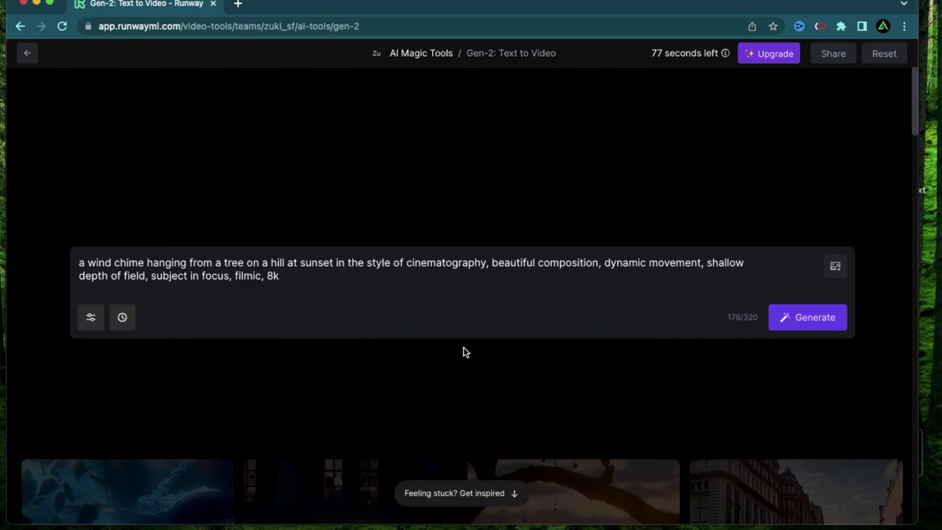
scroll(559, 372, "down", 5)
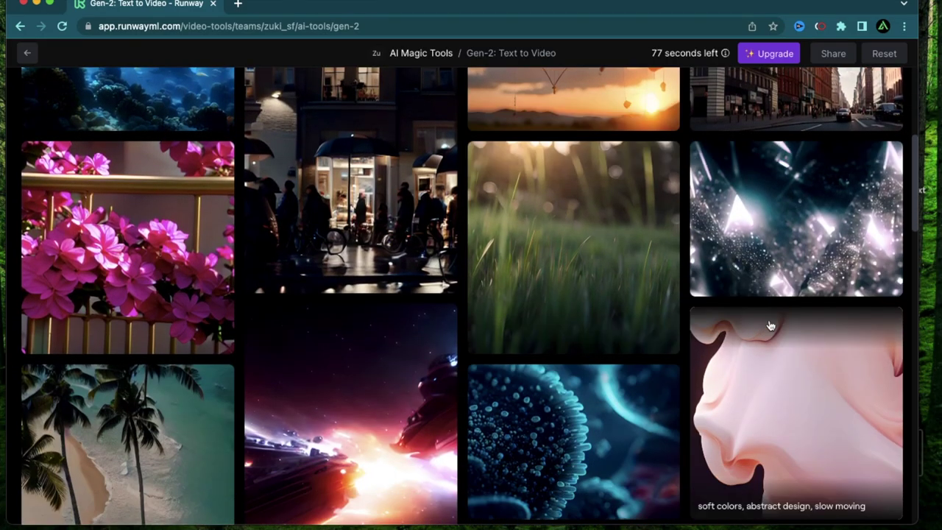
left_click(802, 236)
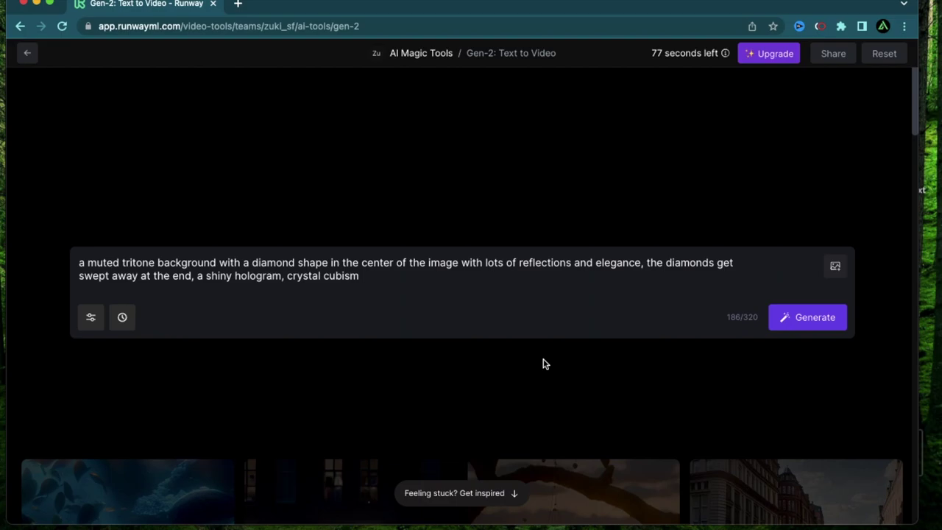
scroll(542, 363, "down", 10)
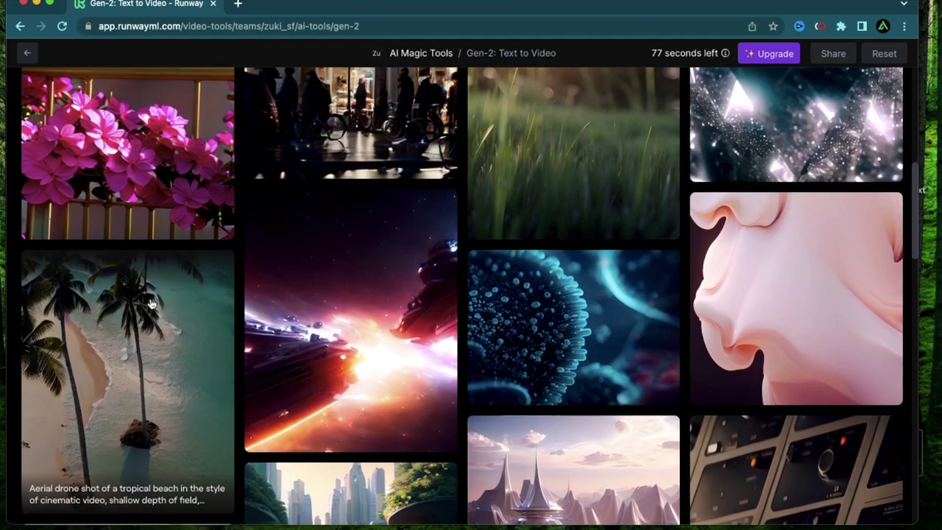
left_click(151, 303)
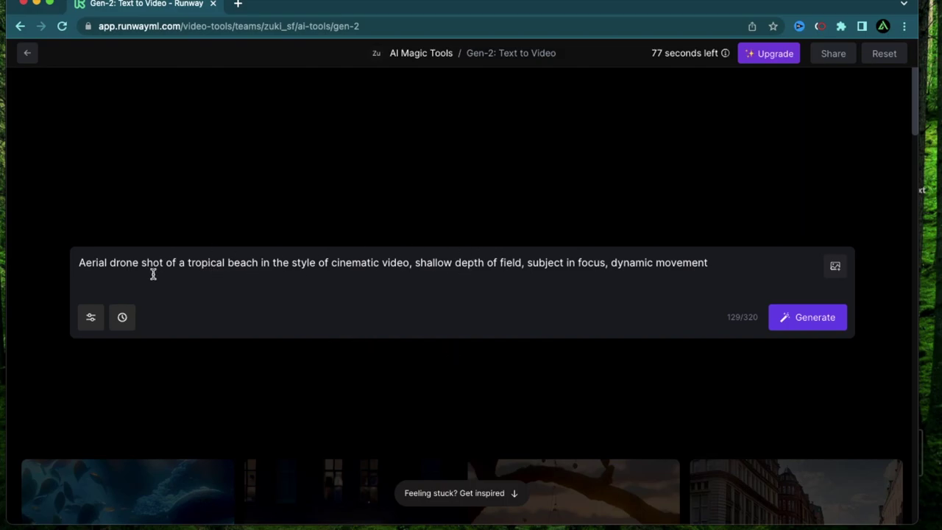
Review the prompt's parts: subject, 'in the style of', cinematic video, subject in focus
left_click(257, 262, "shift")
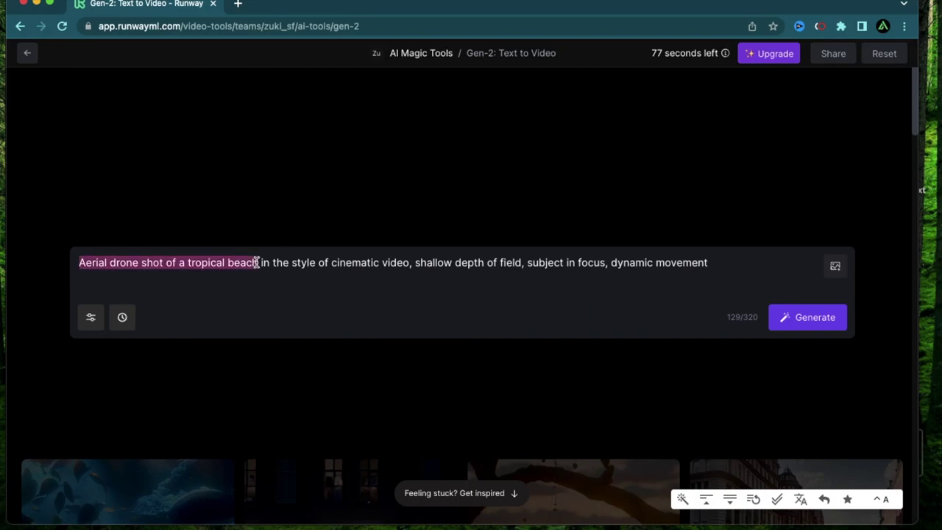
left_click(256, 263)
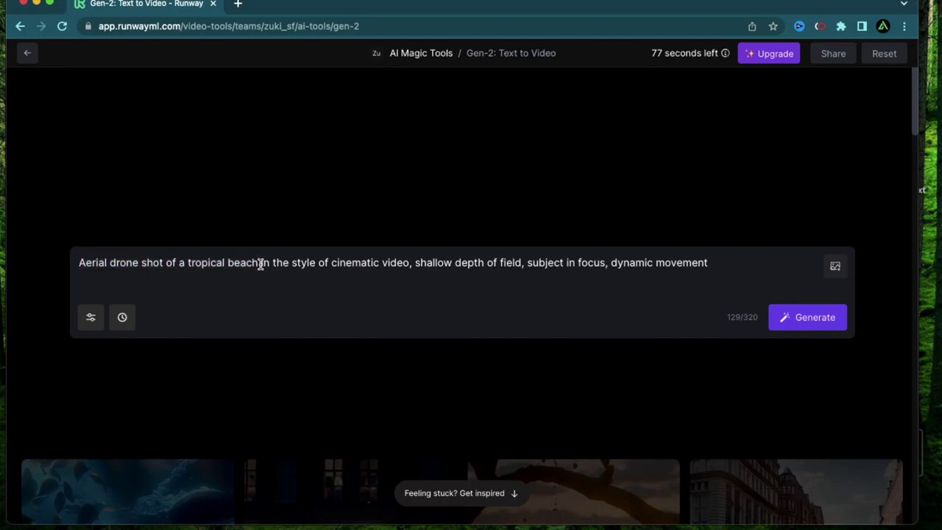
left_click_drag(260, 263, 323, 263)
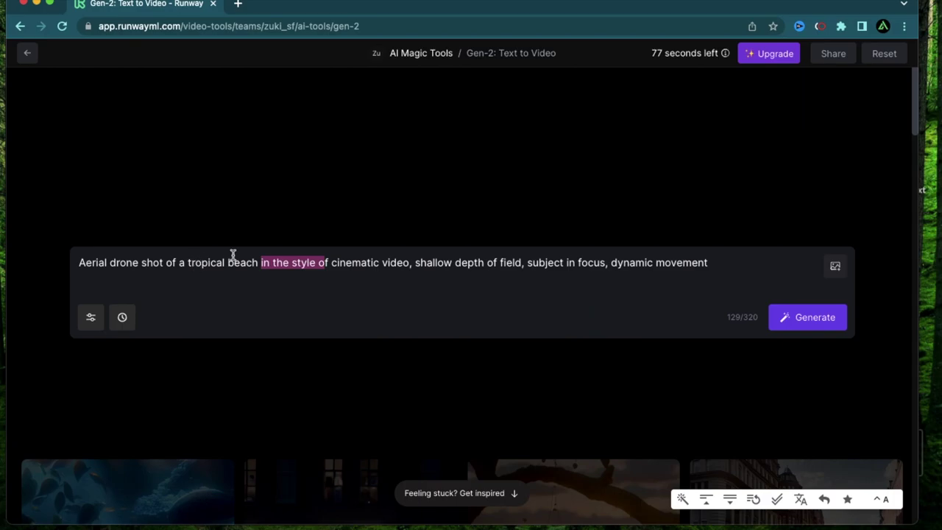
left_click(328, 274)
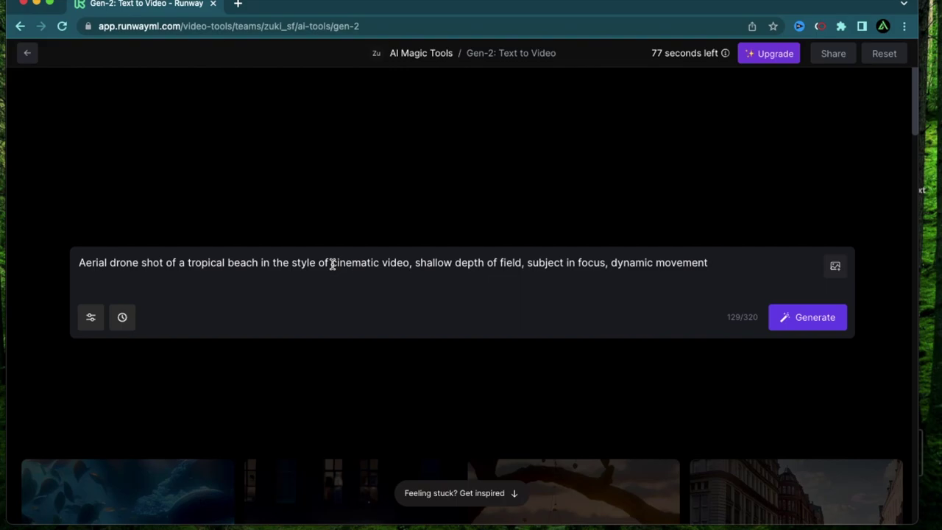
left_click_drag(332, 264, 615, 265)
left_click(416, 266)
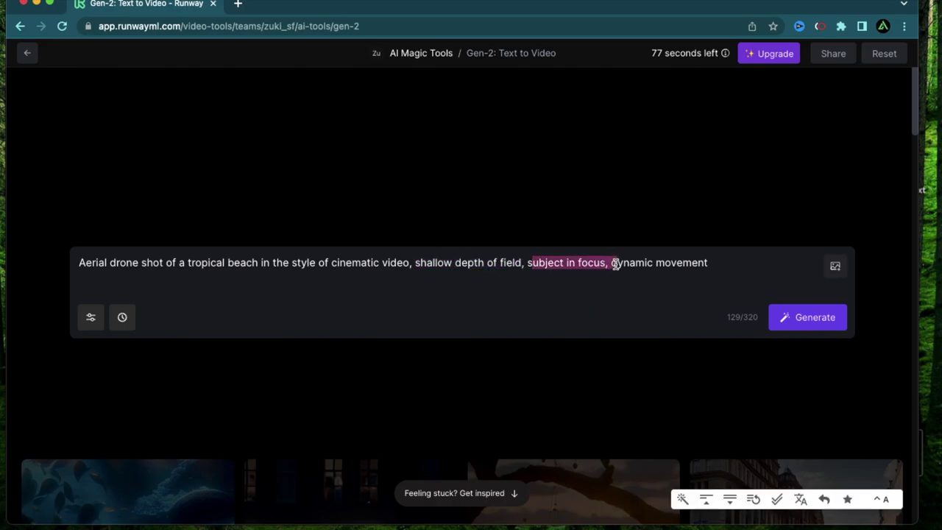
left_click(685, 263)
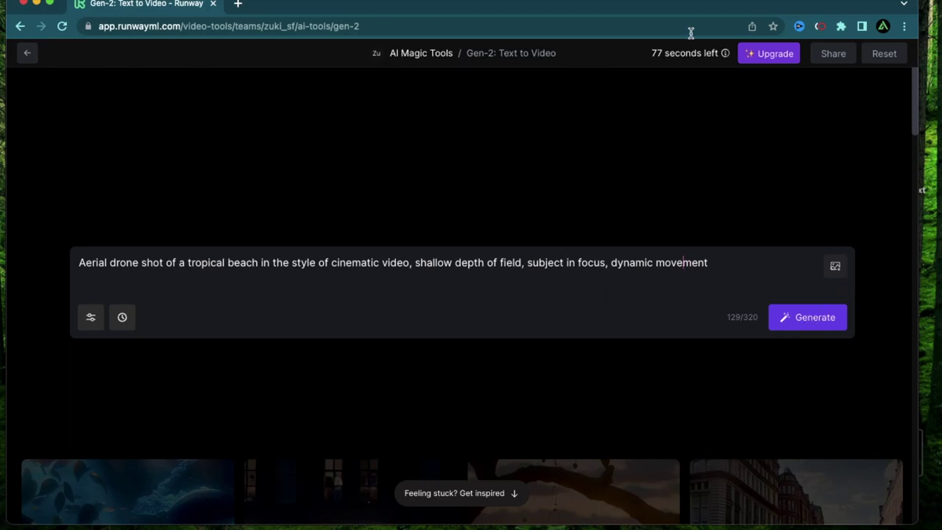
Generate a video from the tropical beach drone-shot prompt
mouse_move(656, 59)
mouse_move(123, 321)
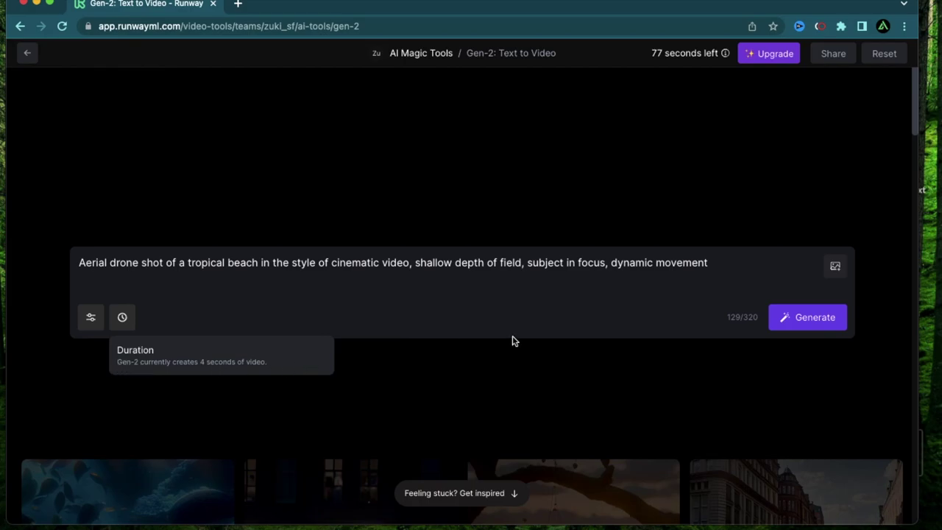
left_click(814, 323)
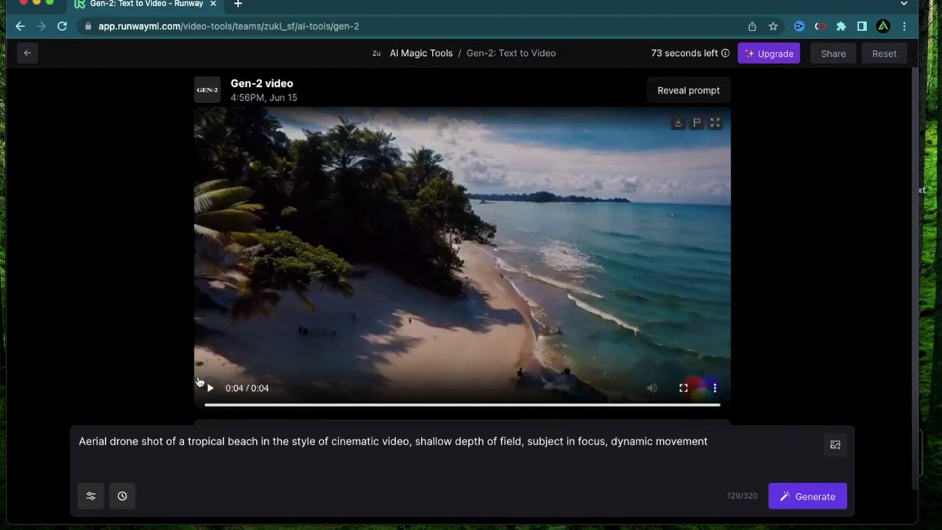
Replay the finished 4-second tropical beach video
left_click(210, 389)
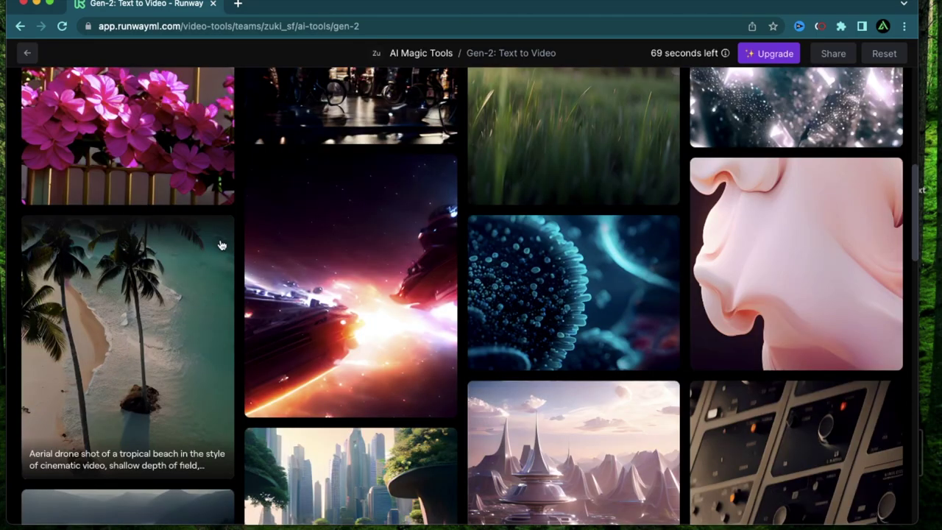
scroll(202, 274, "up", 10)
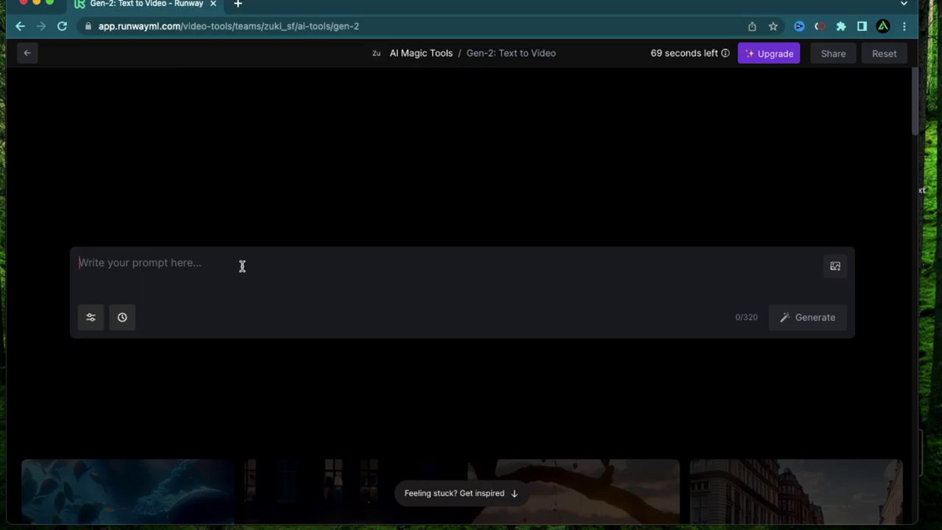
Generate a video from the prompt 'a busy street in new york city' and play it
left_click(242, 266)
type("a")
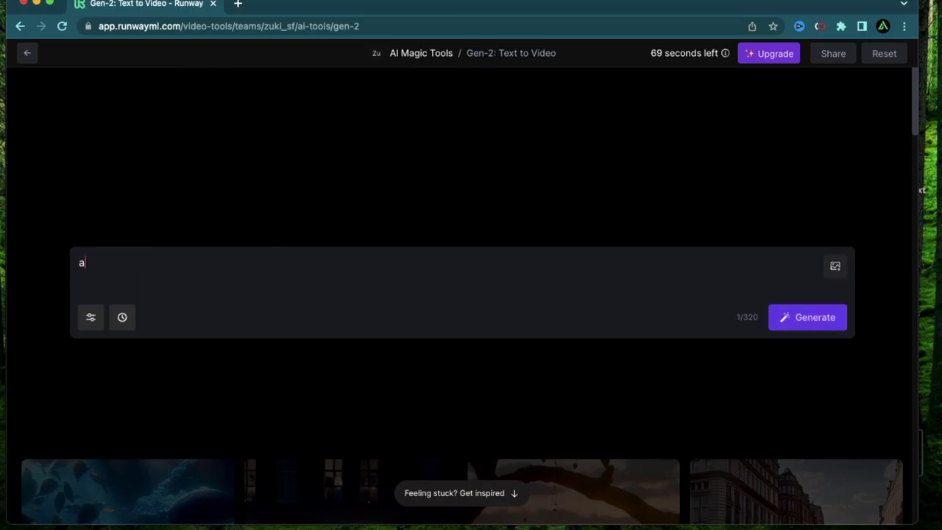
type(" busy street in")
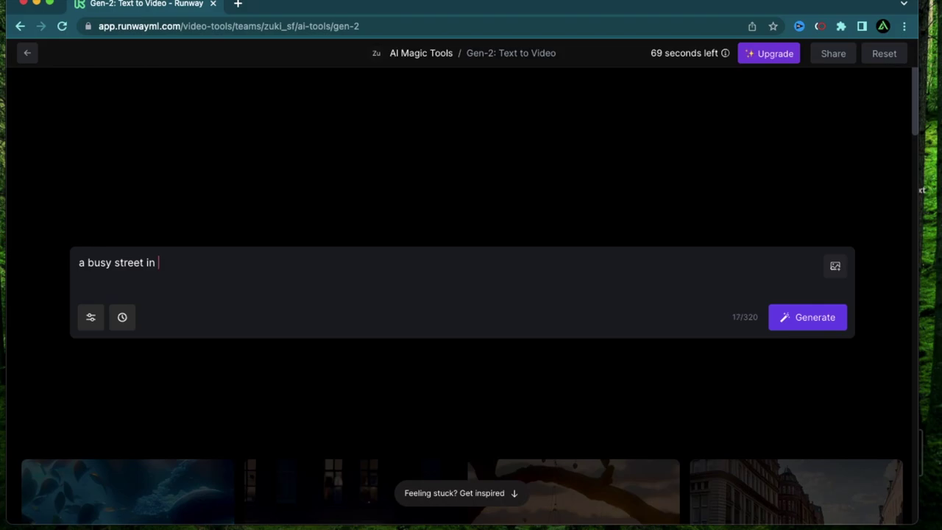
type(" new york city")
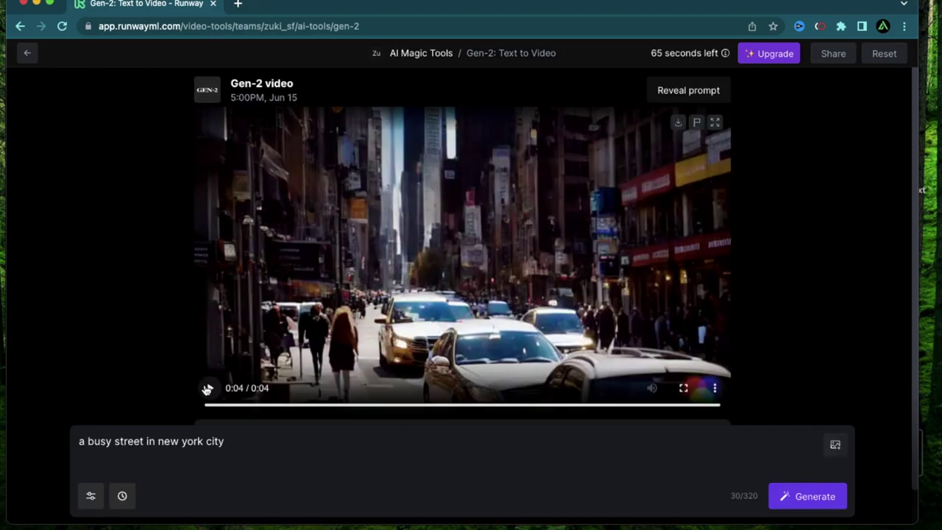
left_click(210, 388)
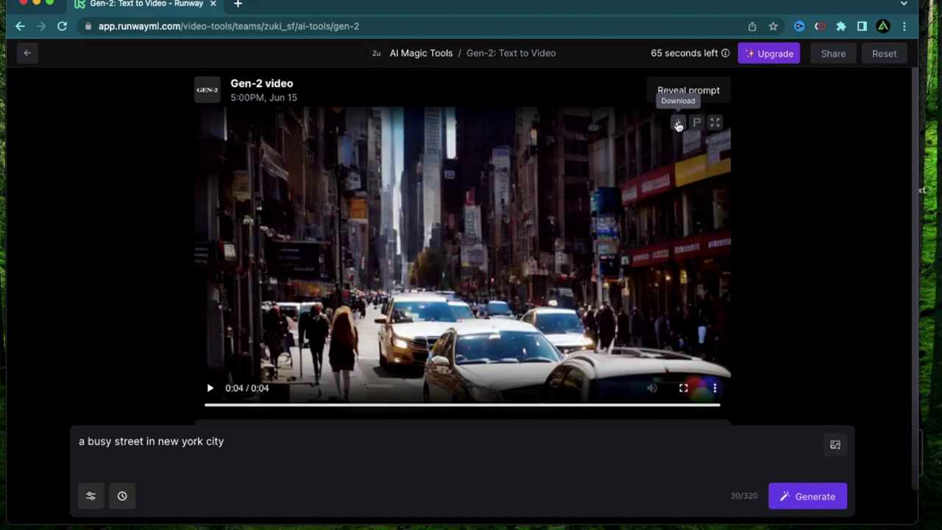
Append 'in the style of a comic book' to the prompt, play the new video and rate it two stars
left_click(283, 436)
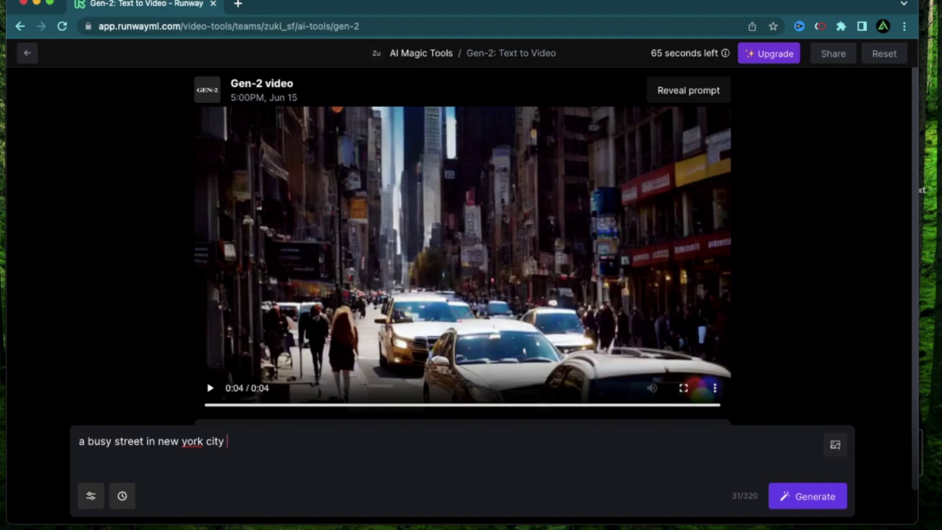
type("in the style of a comic ")
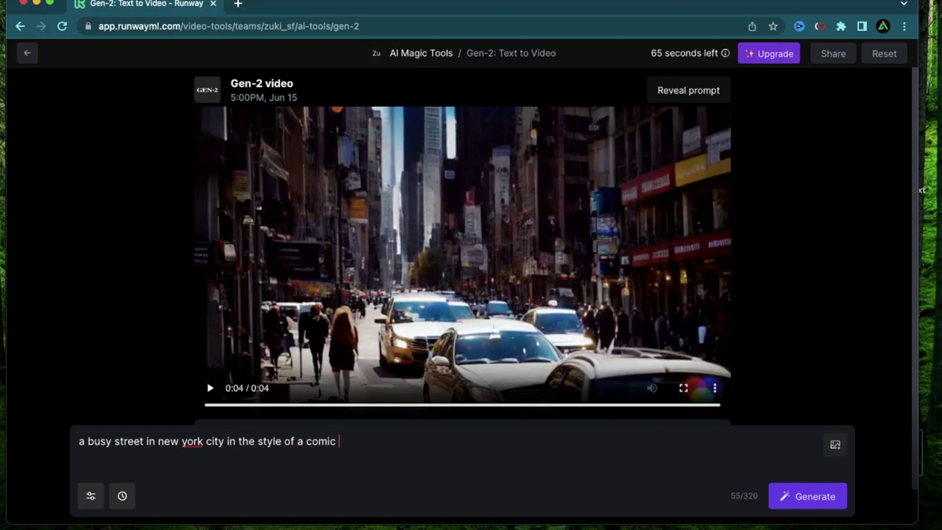
type("book")
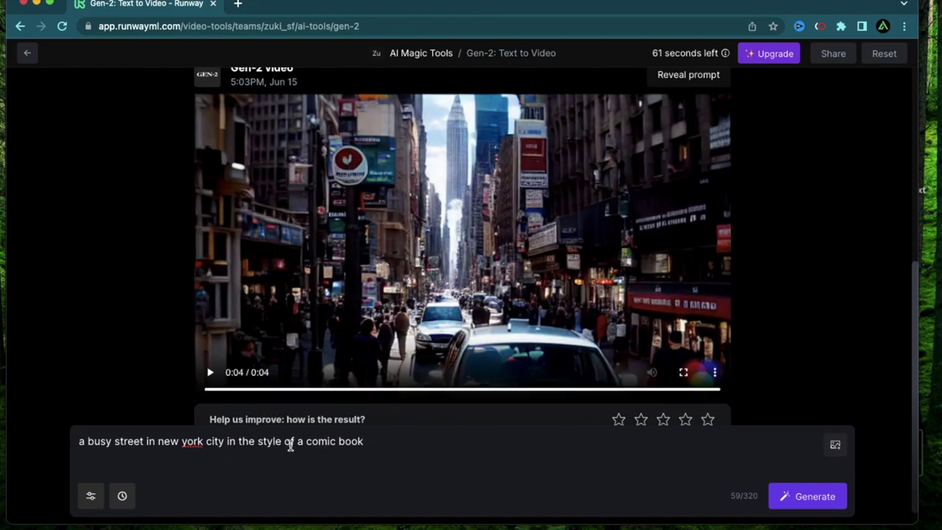
left_click_drag(306, 444, 365, 443)
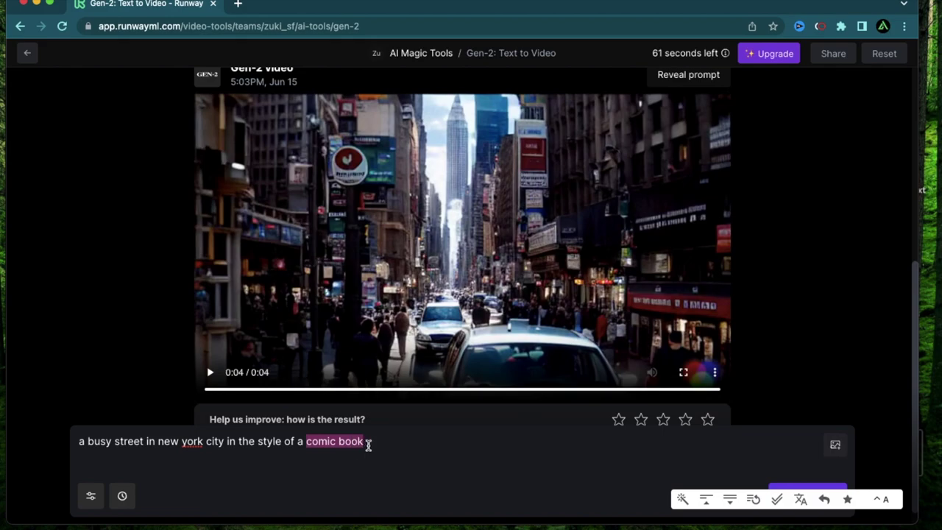
scroll(814, 272, "up", 1)
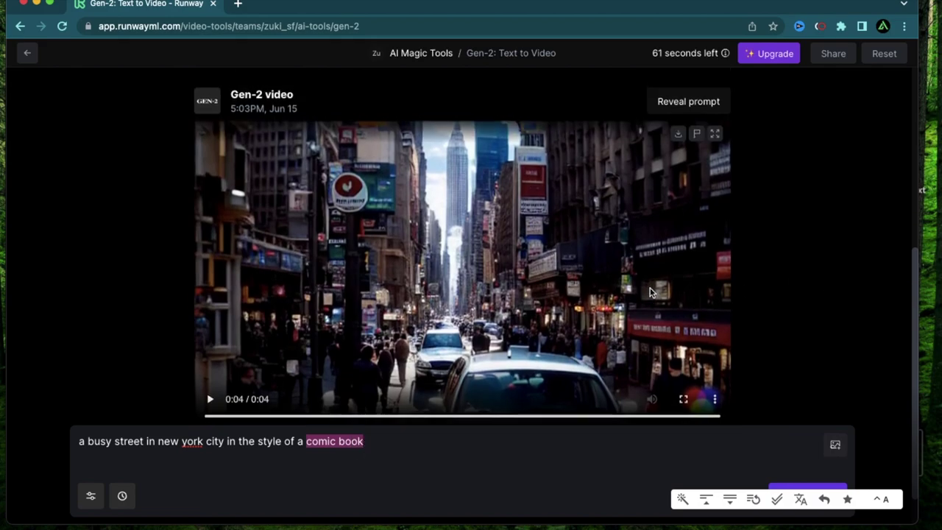
left_click(208, 399)
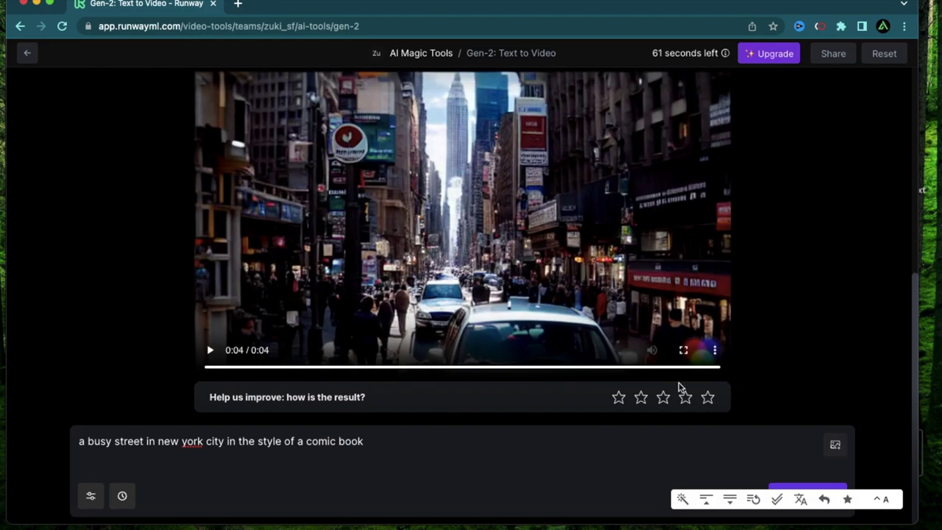
left_click(641, 398)
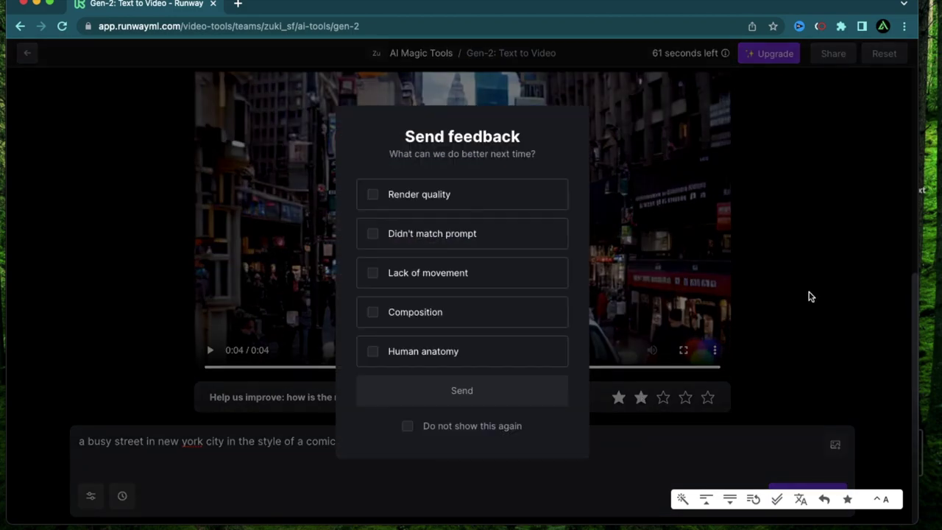
Send feedback that the video didn't match the prompt, then clear the comic-book prompt text
left_click(375, 234)
left_click(462, 391)
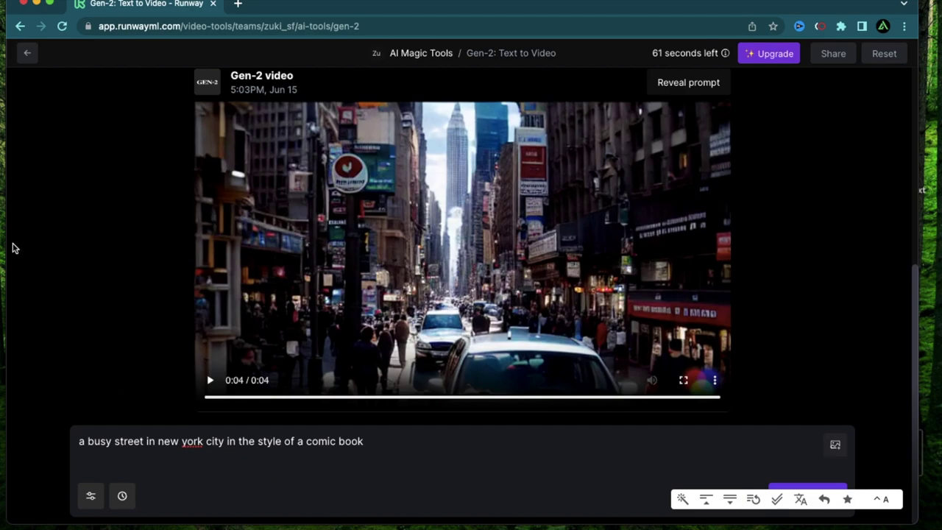
left_click(93, 341)
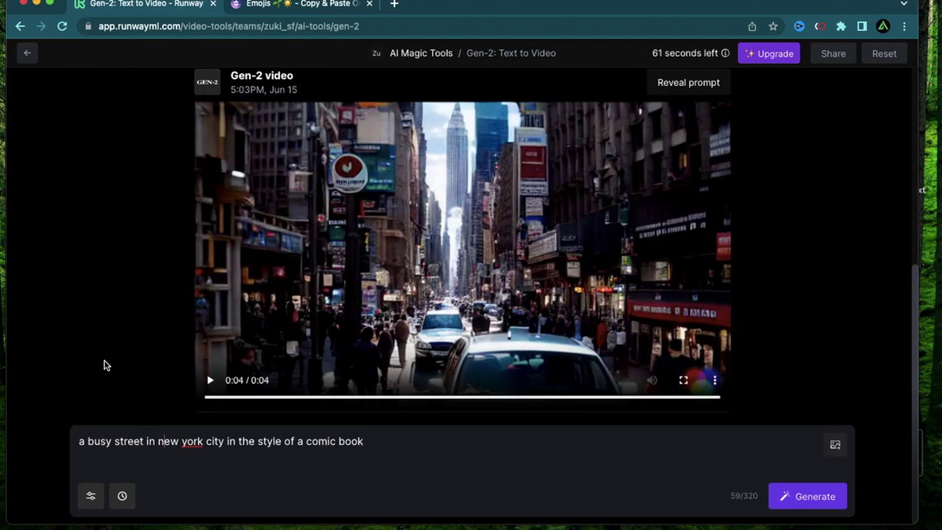
key("super+a")
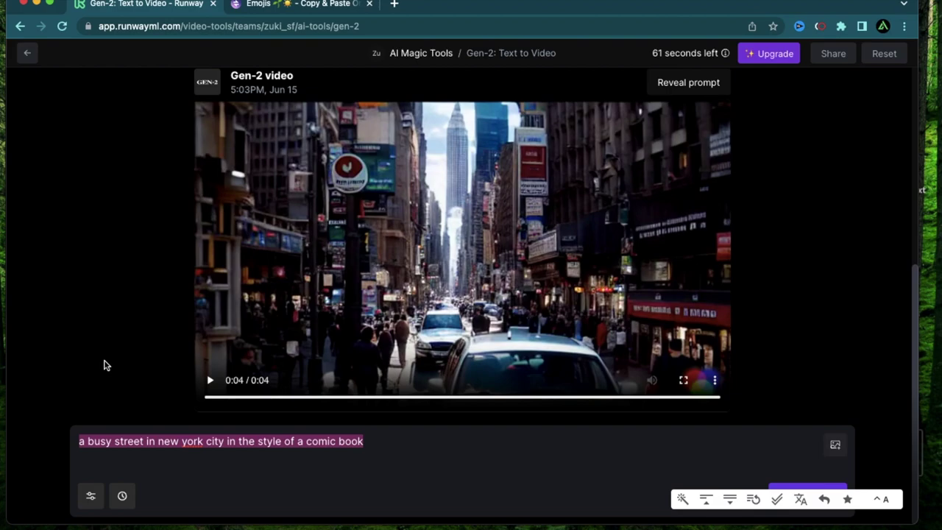
key("BackSpace")
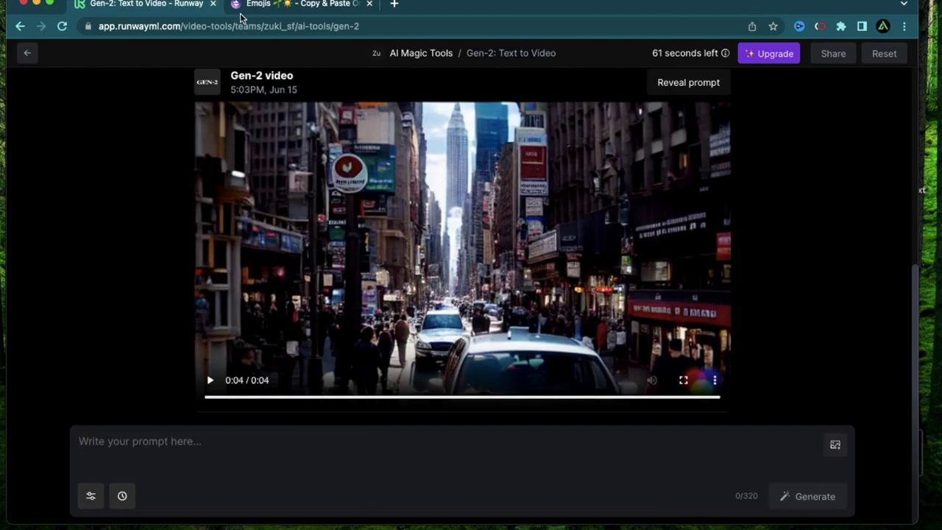
Search the Picsart emoji site for 'mermaid' and add the mermaid emoji to the editor
left_click(287, 10)
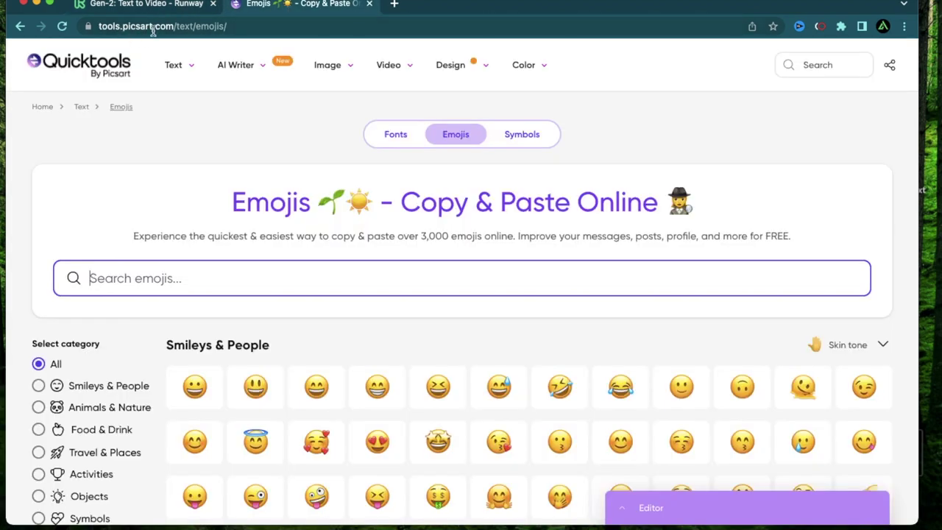
scroll(548, 353, "down", 10)
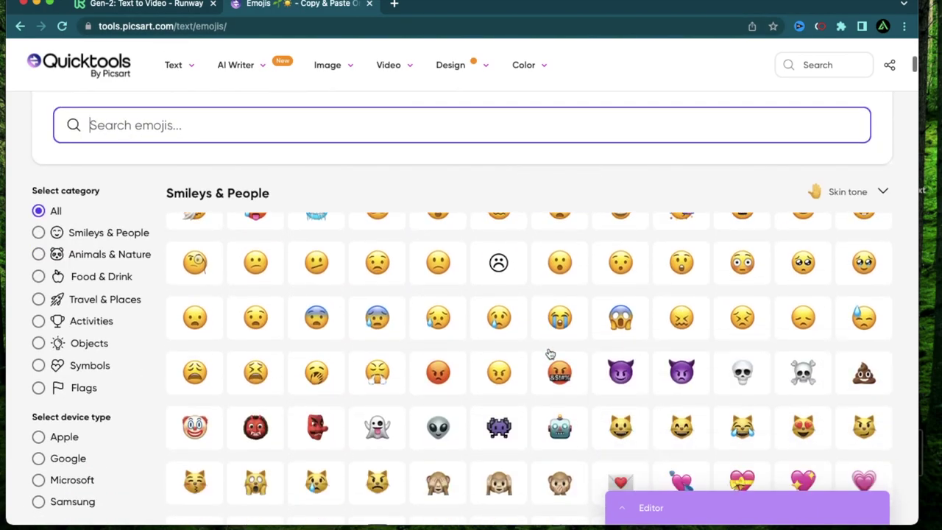
scroll(610, 328, "down", 3)
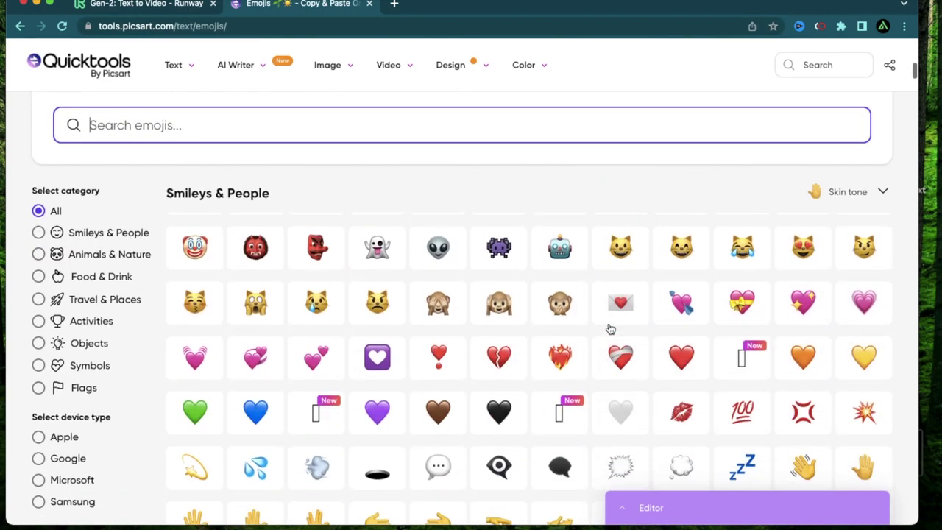
scroll(610, 329, "down", 3)
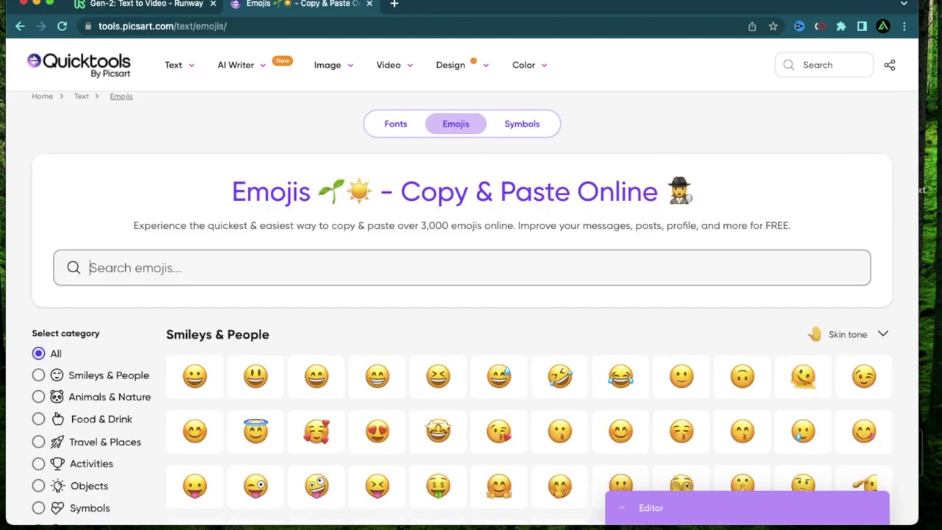
type("mermaid")
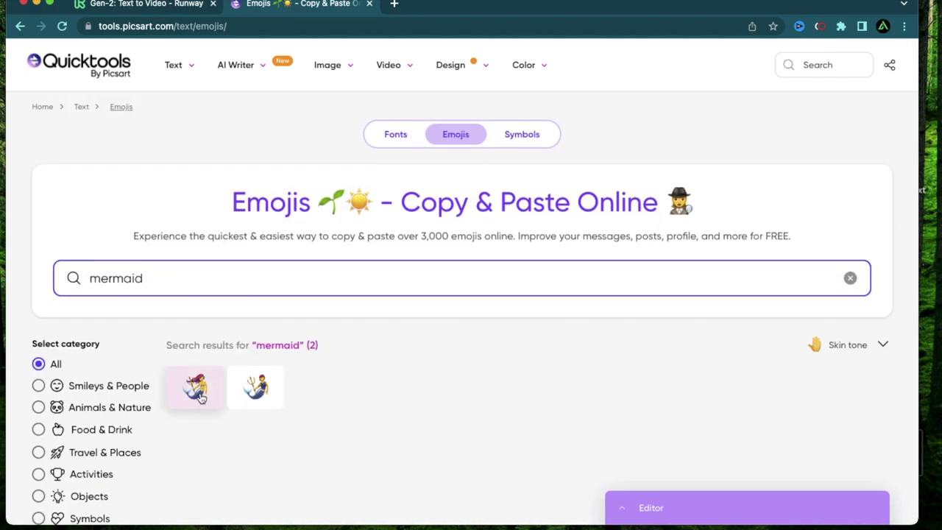
left_click(196, 387)
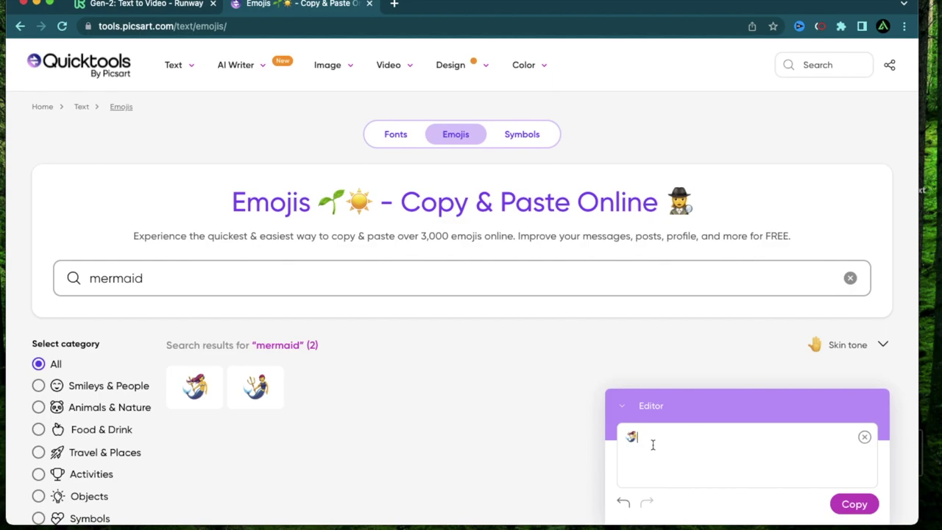
Search 'ocean', add the wave and tropical fish emojis, and select all three collected emojis
double_click(163, 277)
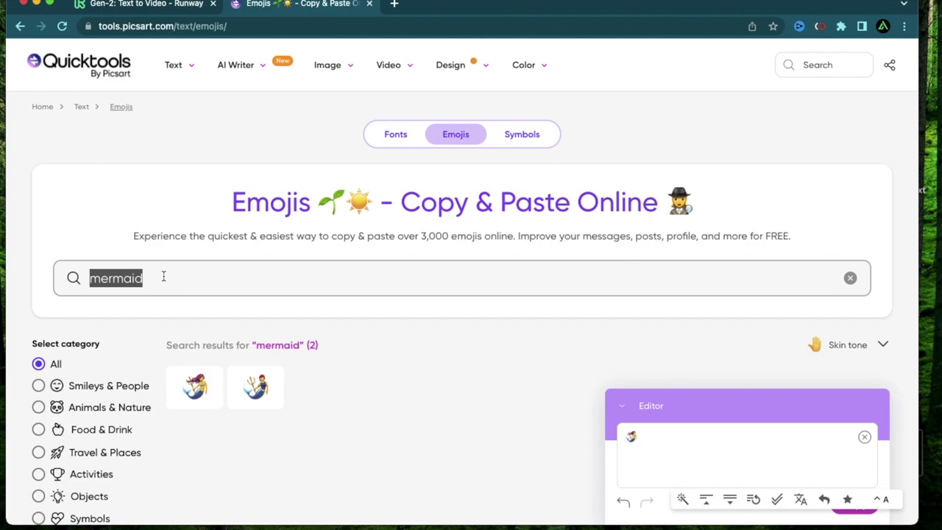
type("ocean")
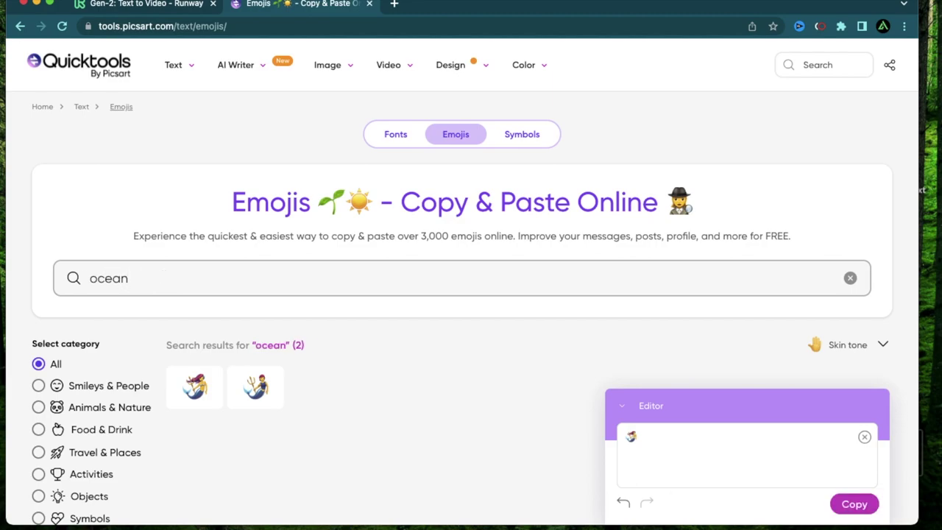
scroll(331, 471, "down", 1)
left_click(250, 433)
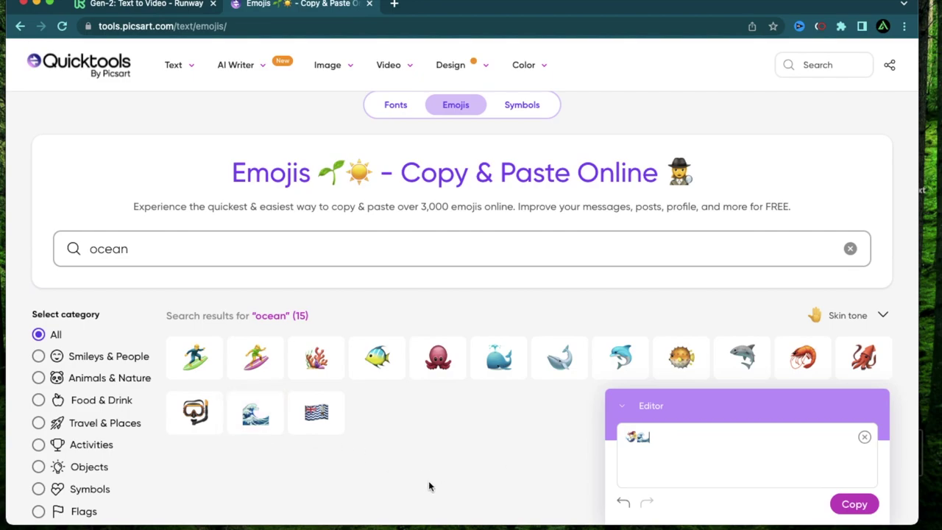
left_click(376, 361)
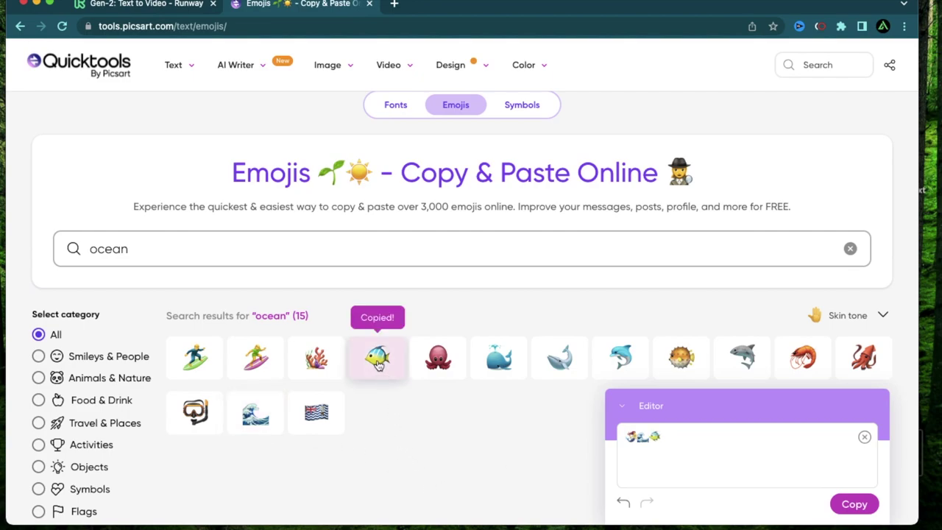
left_click_drag(676, 437, 620, 438)
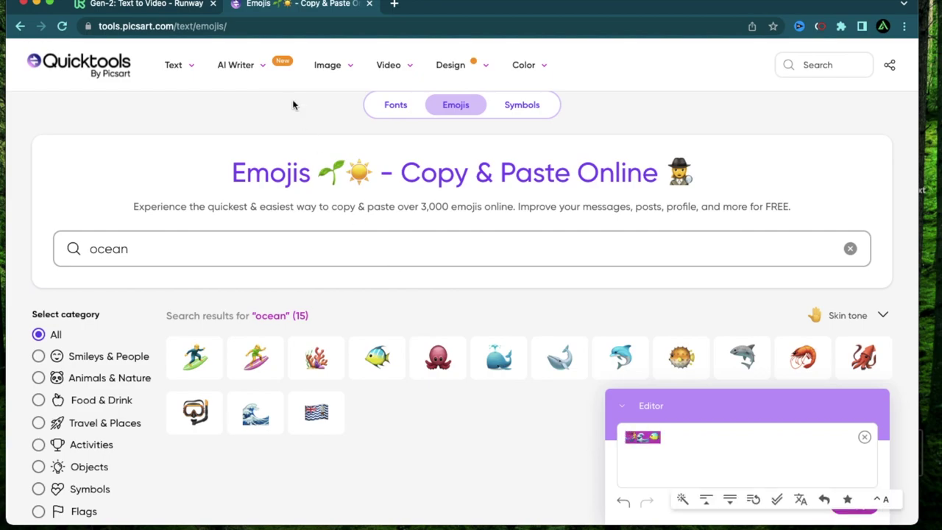
left_click(180, 6)
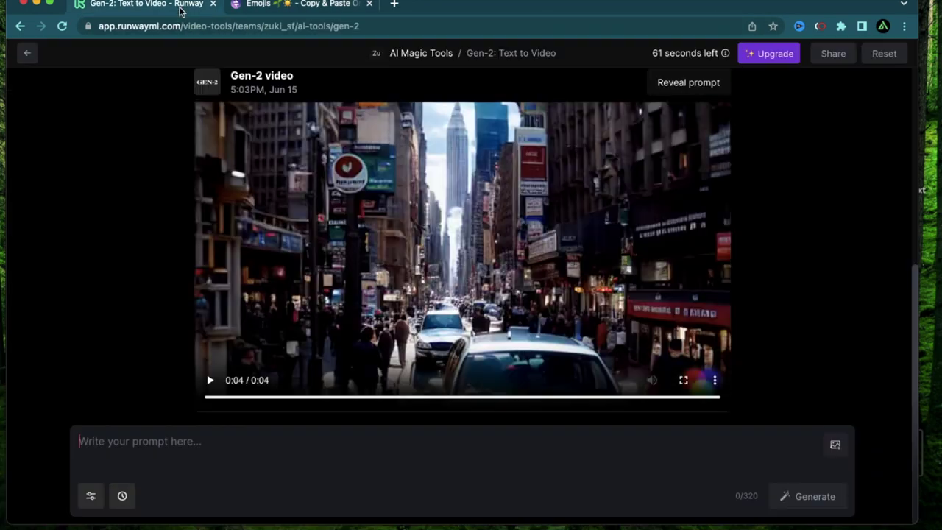
Paste the mermaid, wave and fish emojis as the prompt, generate the 4-second video and play it
left_click(228, 440)
key("ctrl+v")
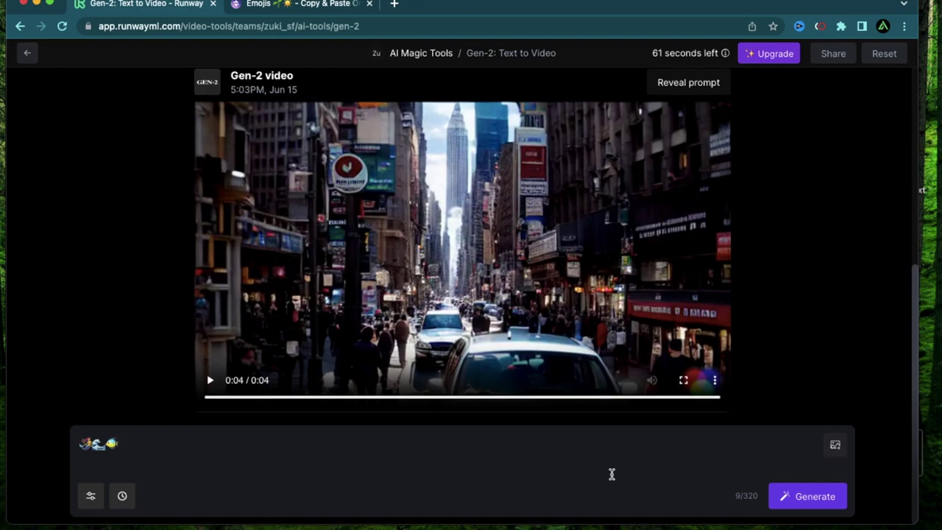
left_click(817, 497)
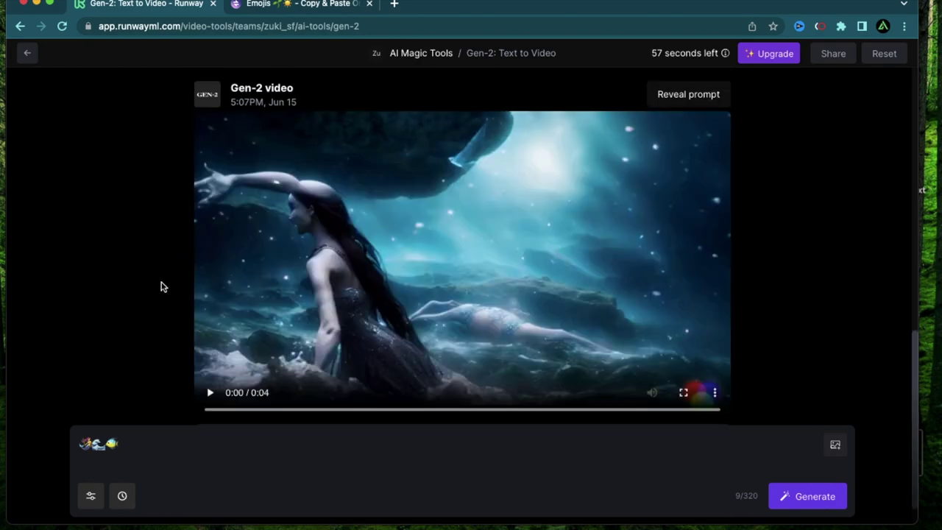
left_click(210, 392)
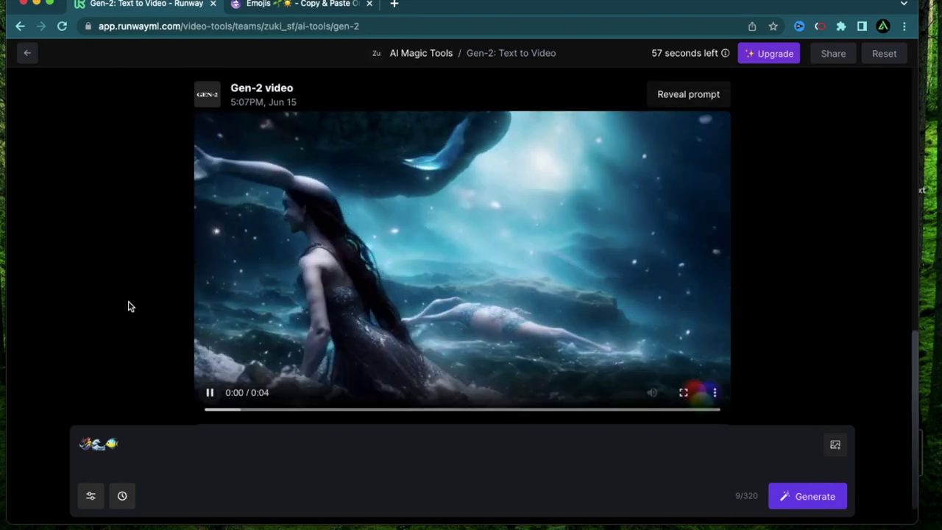
left_click(210, 391)
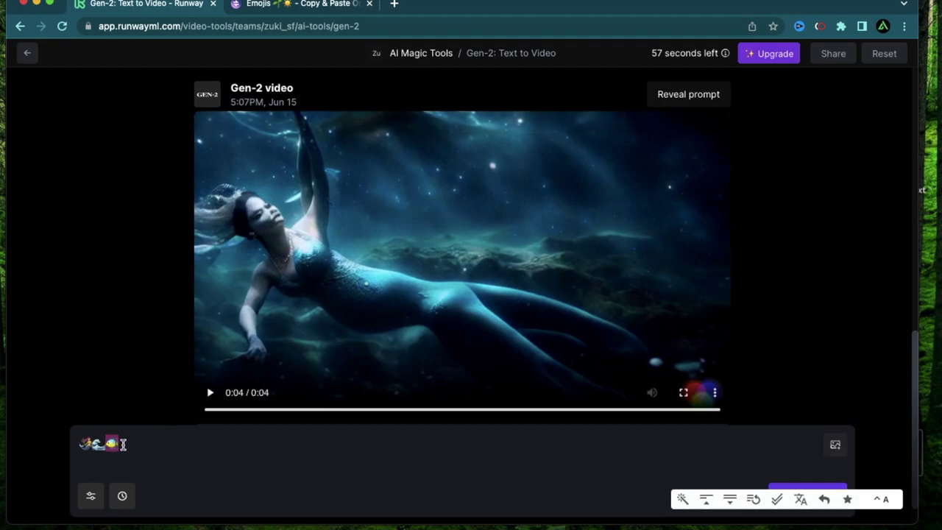
Extend the emoji prompt with extra fish emojis to 23 characters and generate a second mermaid video
key("super+v")
key("super+v")
key("super+v")
key("super+v")
key("super+v")
key("super+v")
key("super+v")
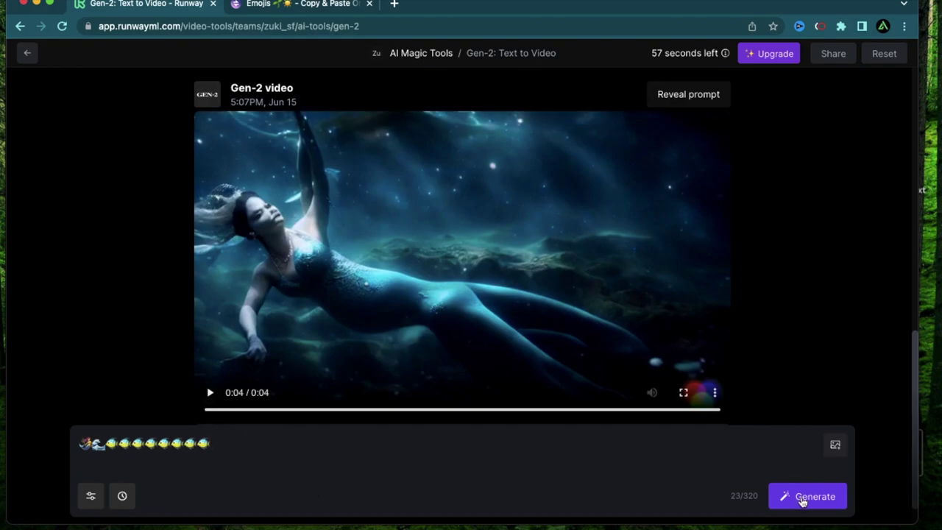
left_click(802, 498)
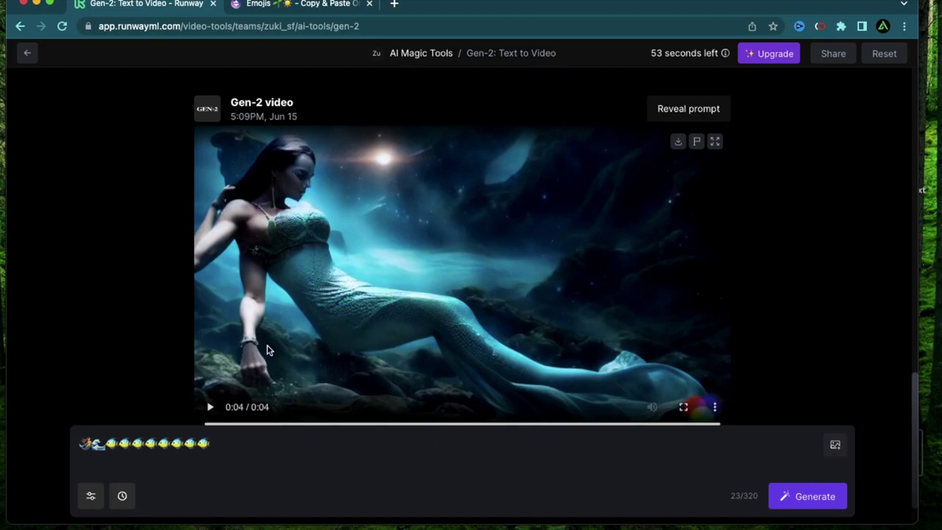
Replay the second mermaid video several times and rate it three stars
left_click(210, 407)
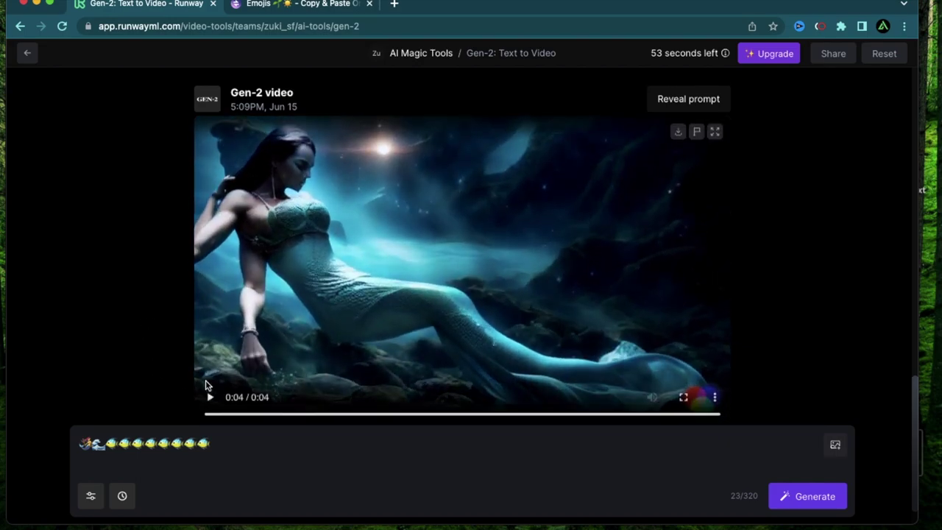
scroll(544, 287, "down", 1)
left_click(641, 285)
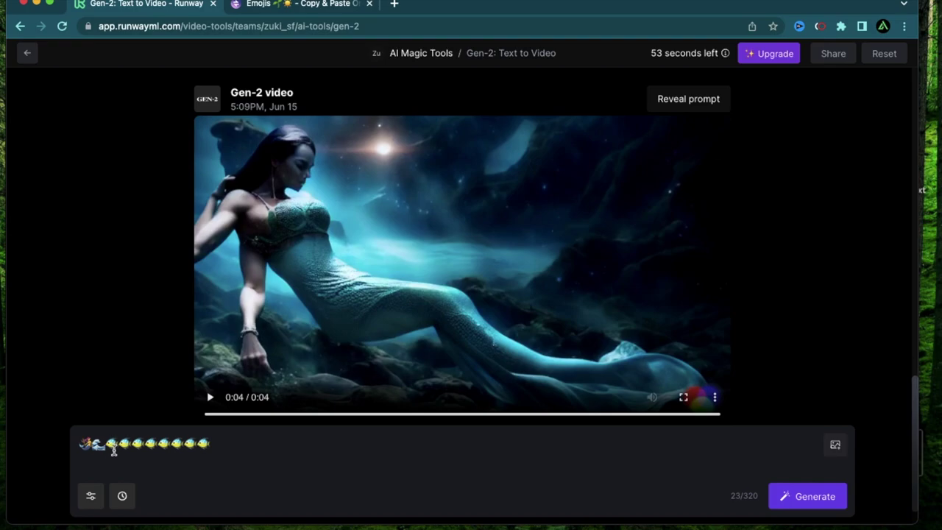
left_click(547, 269)
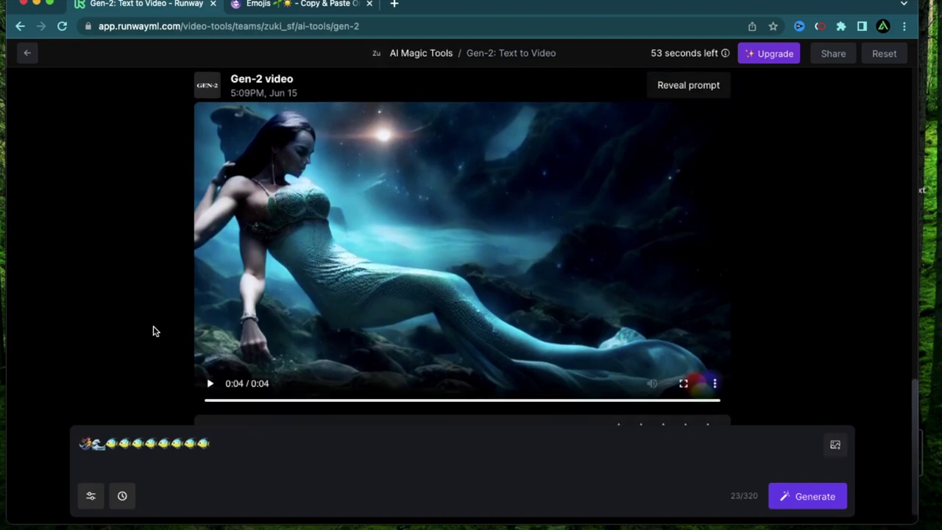
scroll(161, 381, "up", 1)
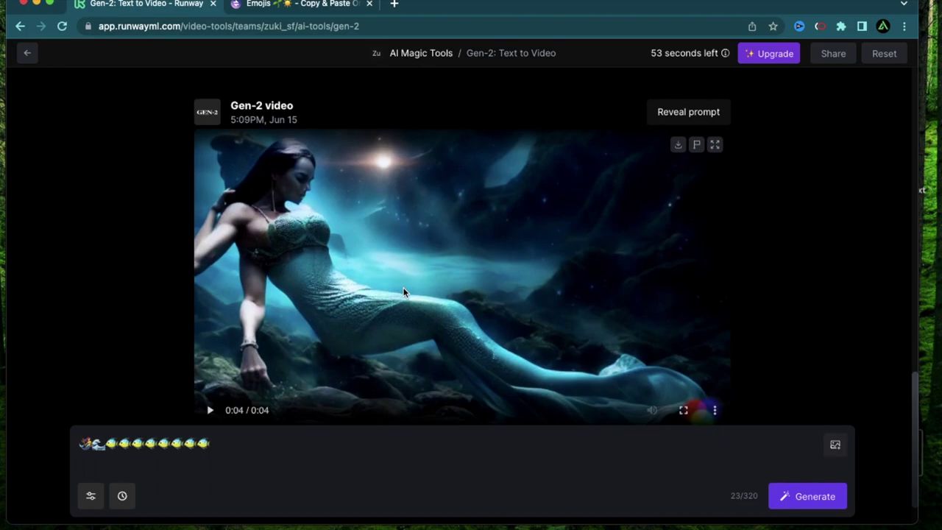
scroll(179, 377, "down", 1)
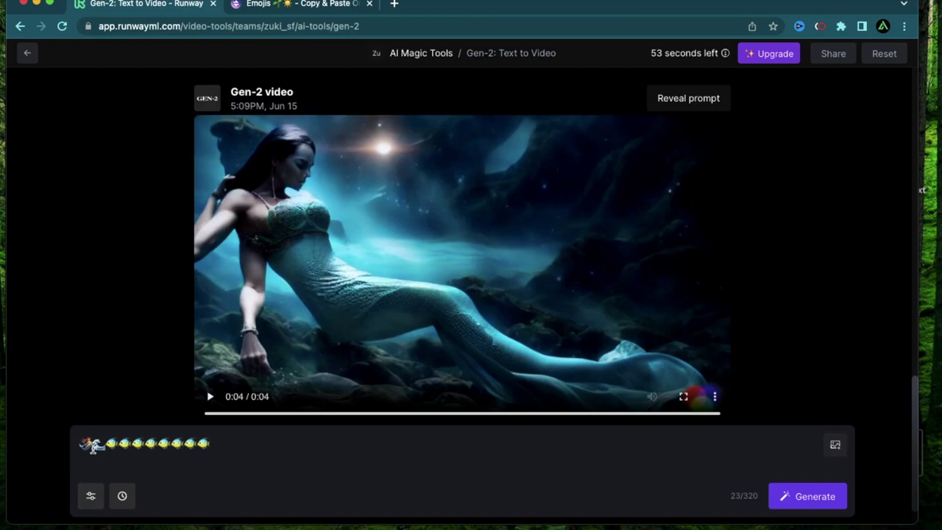
left_click(315, 5)
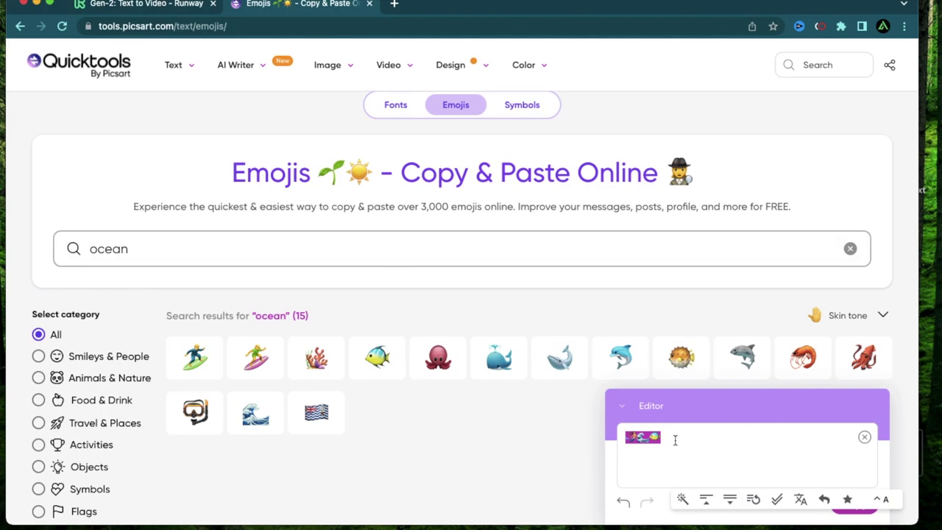
left_click(156, 4)
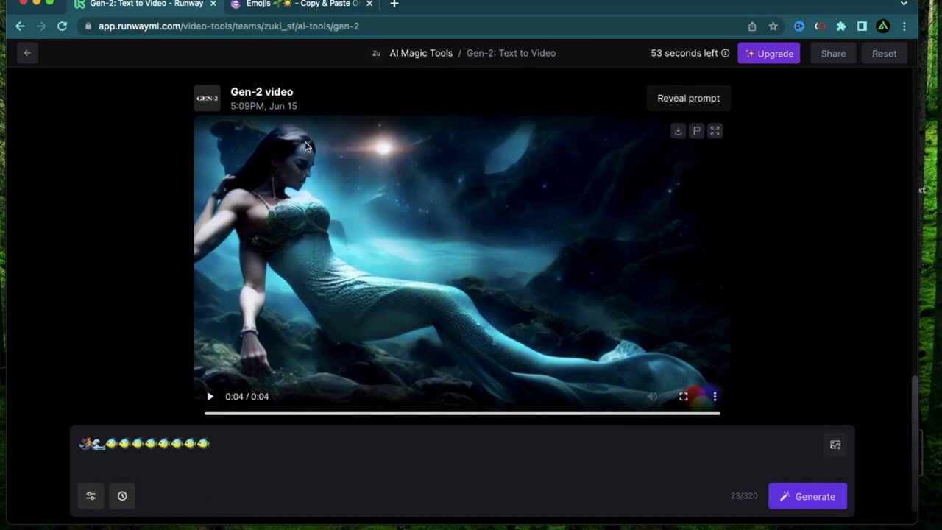
left_click(209, 396)
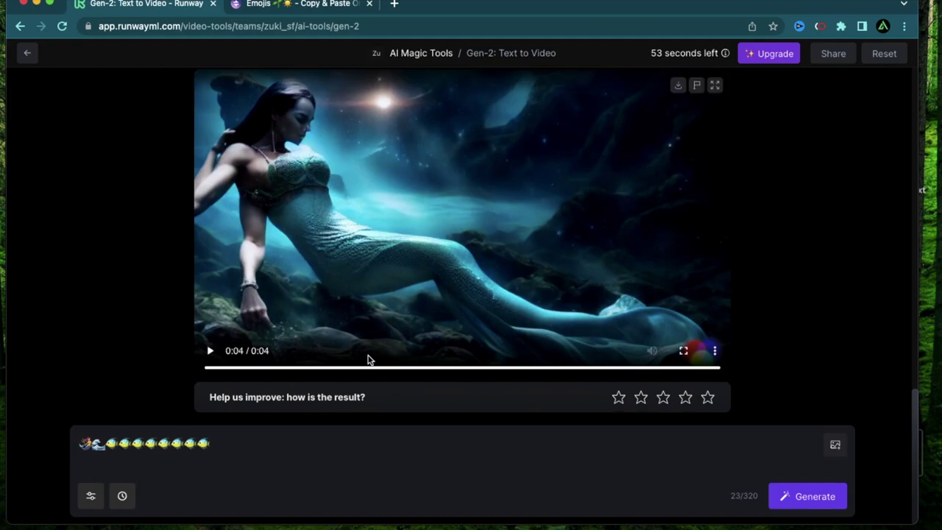
left_click(664, 400)
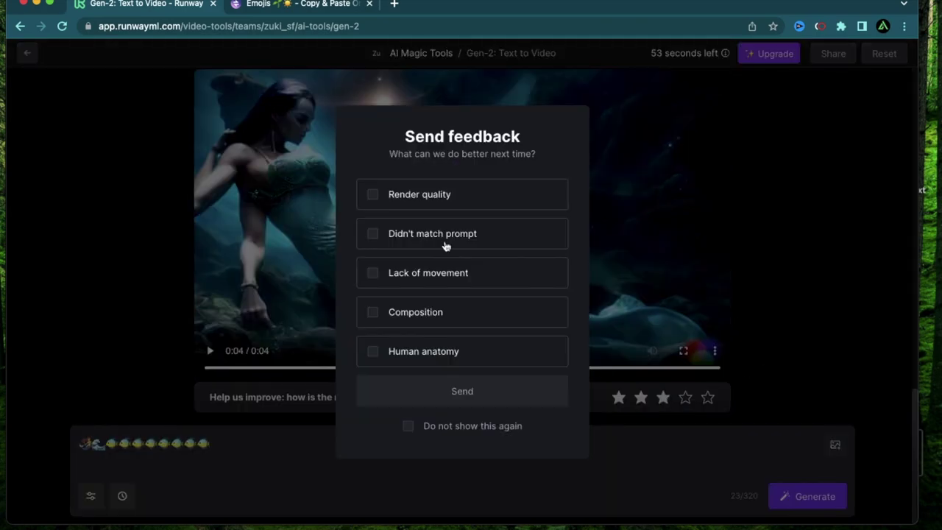
Send feedback marking render quality as the mermaid video's problem
left_click(373, 196)
left_click(475, 391)
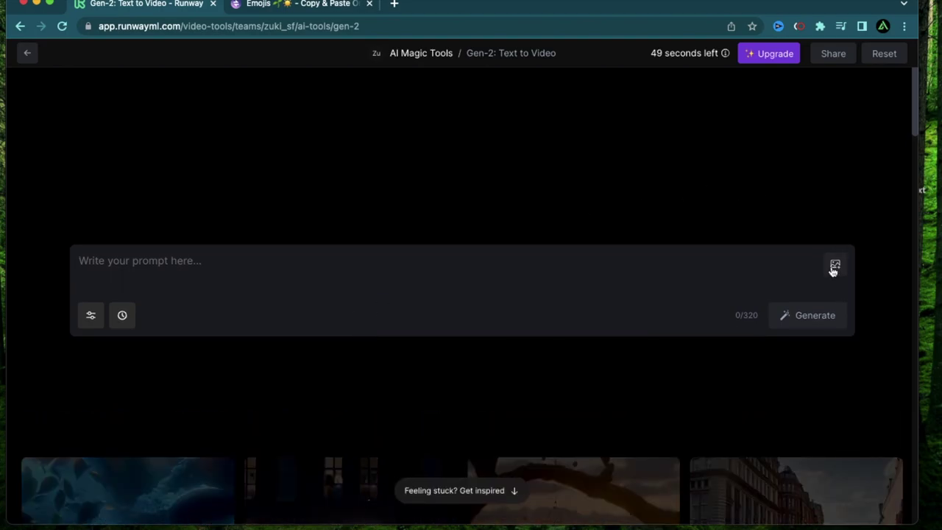
Attach 11.jpeg, the woman-in-a-forest image, as the Gen-2 image prompt
left_click(835, 267)
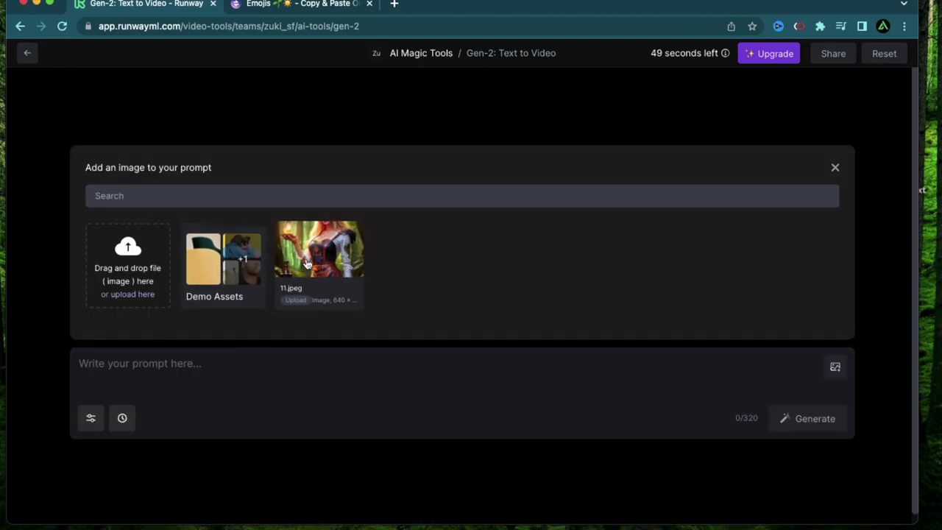
scroll(335, 238, "up", 5, "ctrl")
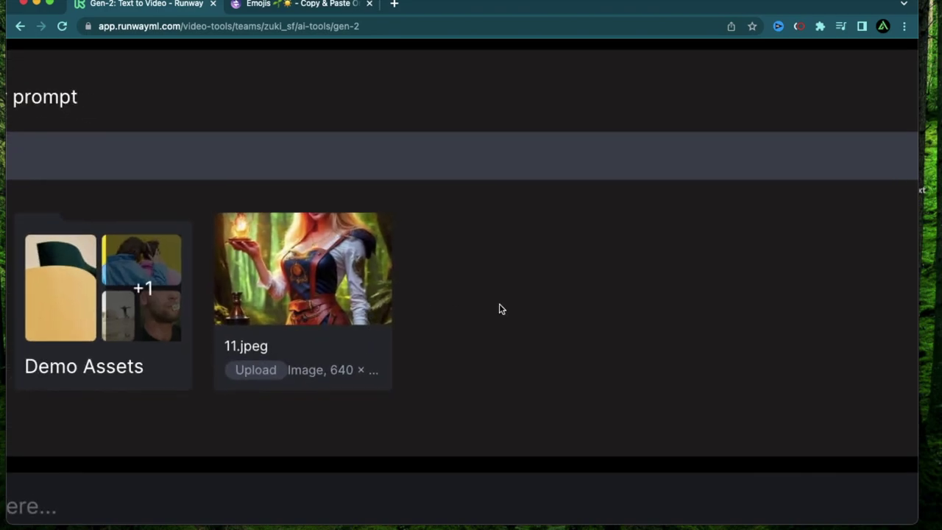
left_click(287, 307)
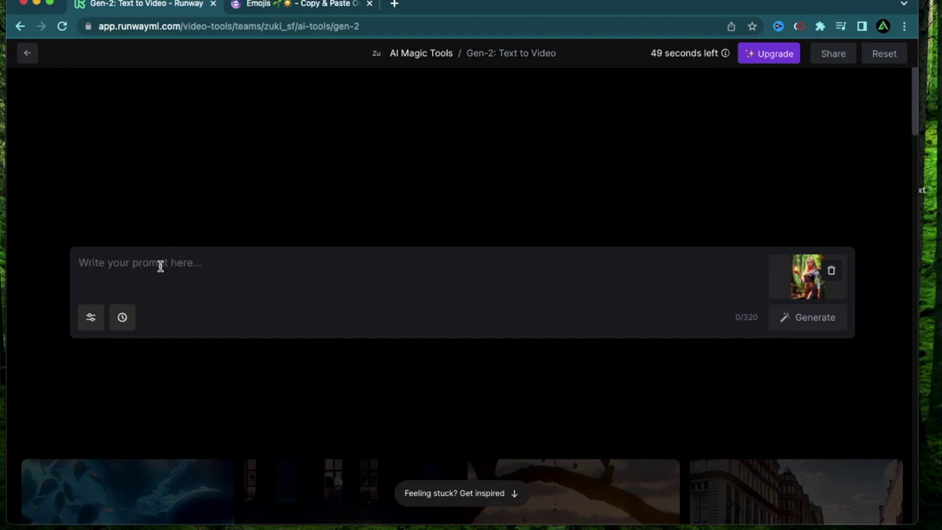
Enter 'Enchanted forest' as the text prompt for the image
type("Enchante")
key("BackSpace")
key("BackSpace")
type("nted forest")
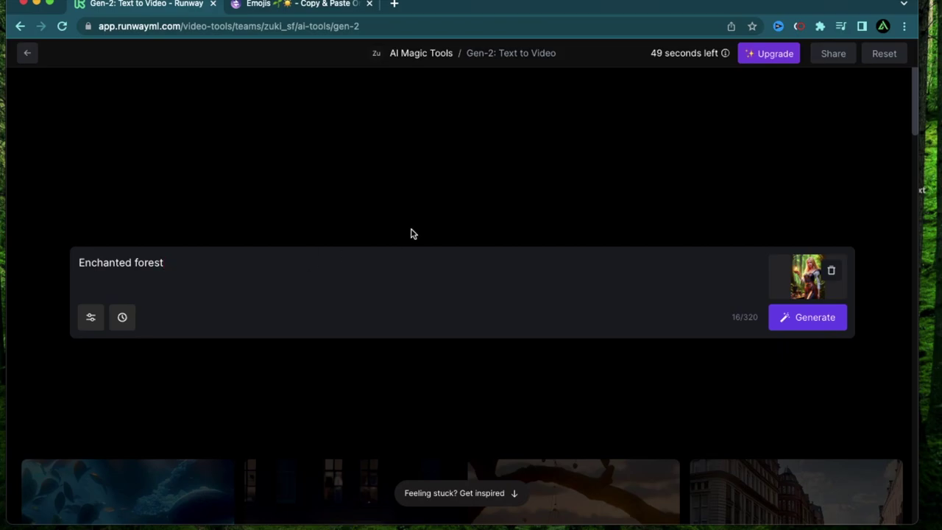
Prefix the prompt to read 'Dancing in an Enchanted forest' and generate the video
left_click(164, 276)
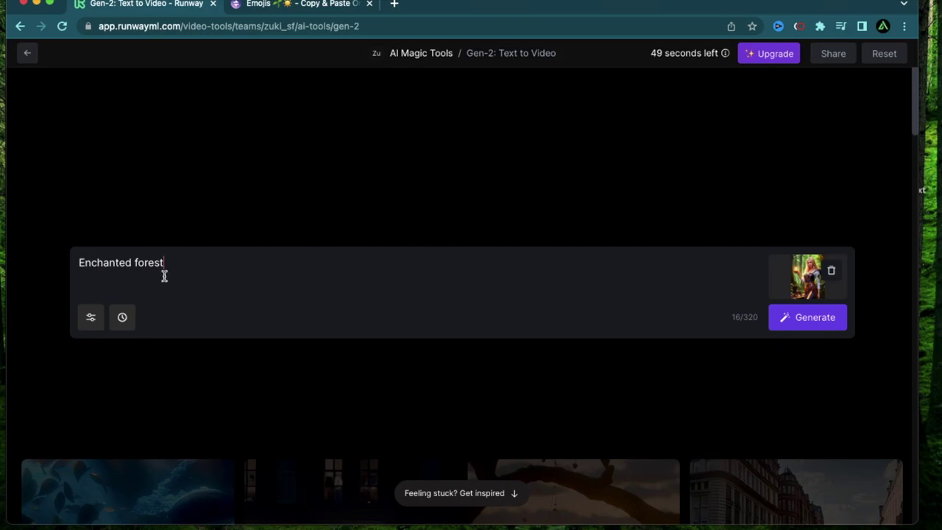
left_click(81, 262)
type("Dancung")
key("BackSpace")
key("BackSpace")
key("BackSpace")
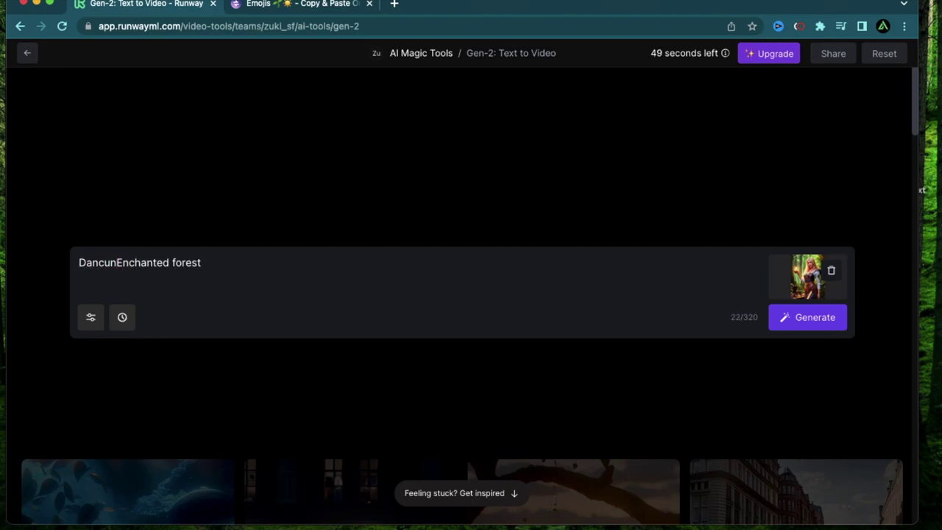
type("ing in an")
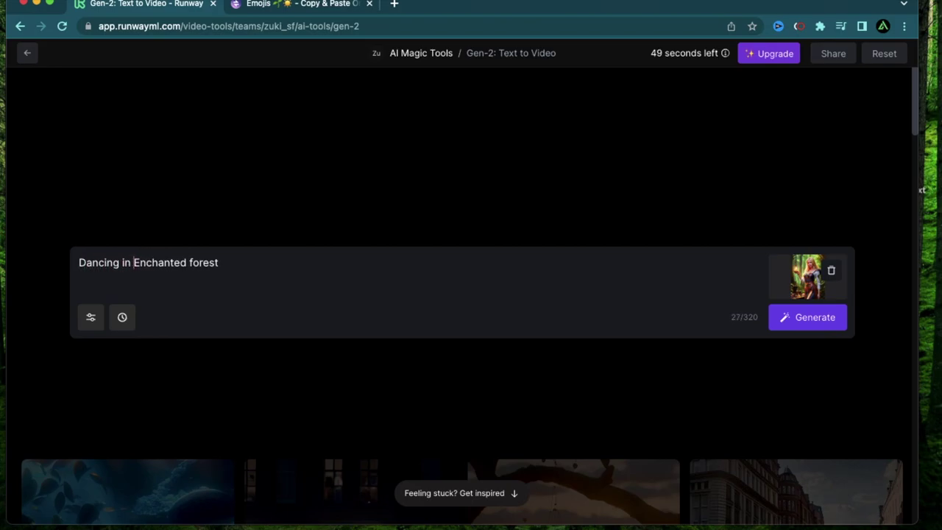
key("super+Right")
key("BackSpace")
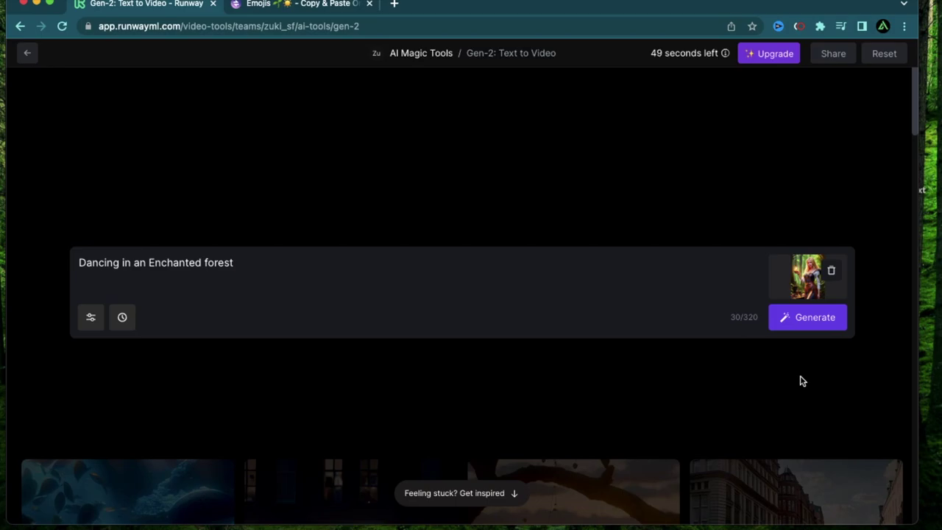
left_click(812, 326)
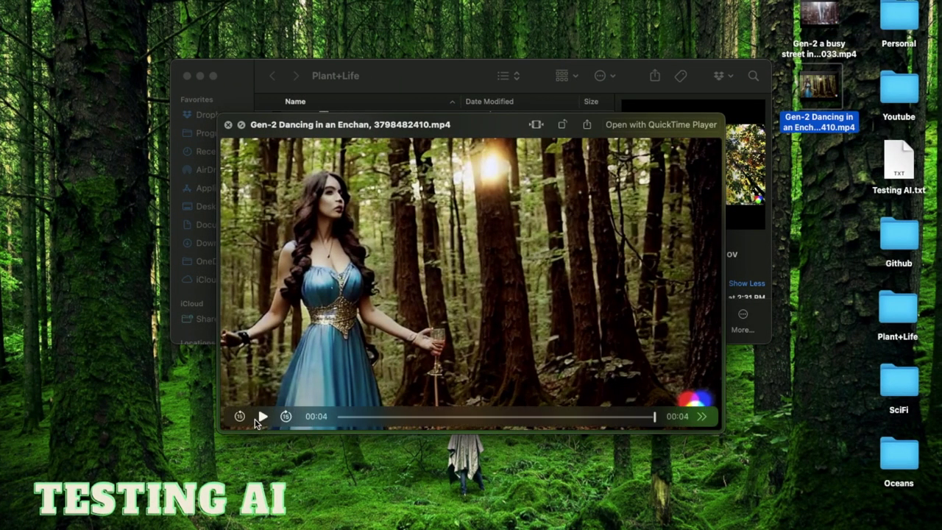
Replay the 4-second enchanted-forest dancing mp4 in Quick Look, rewinding once, then close it
left_click(259, 418)
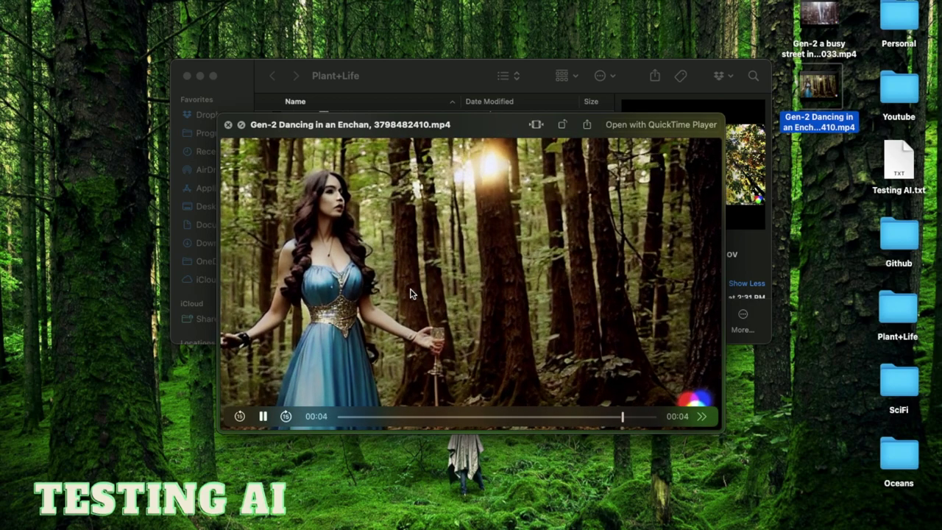
left_click(263, 416)
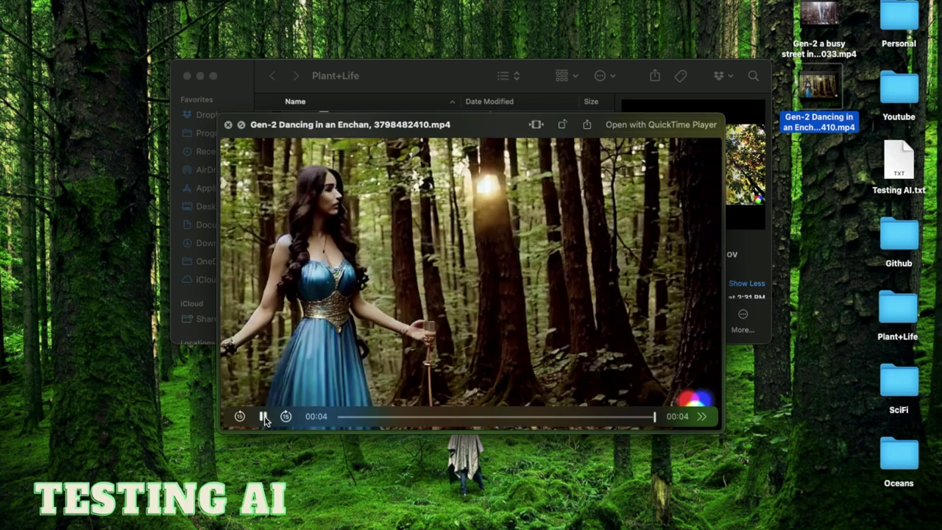
left_click(343, 420)
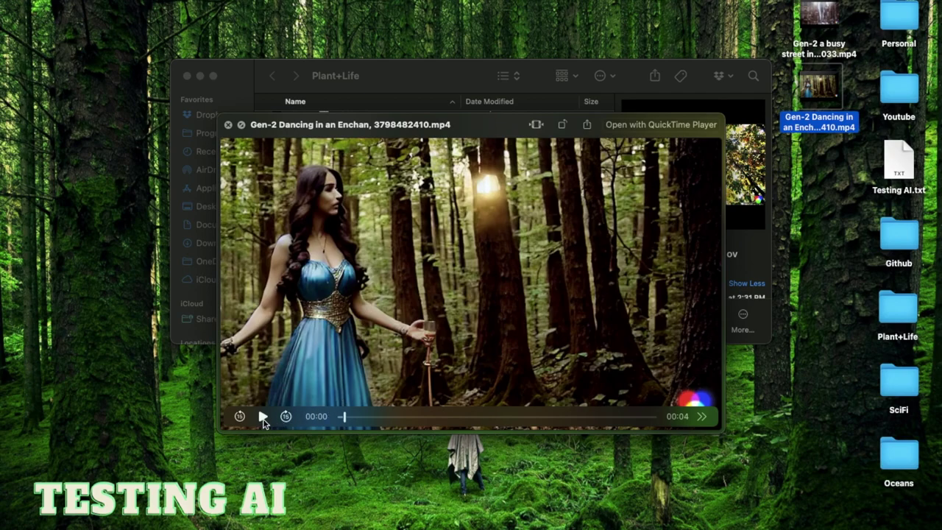
left_click(263, 416)
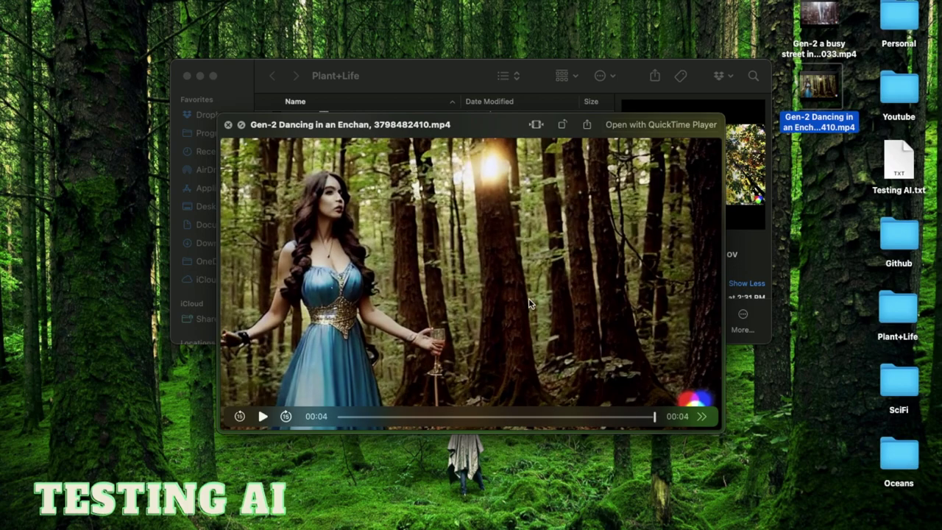
key("space")
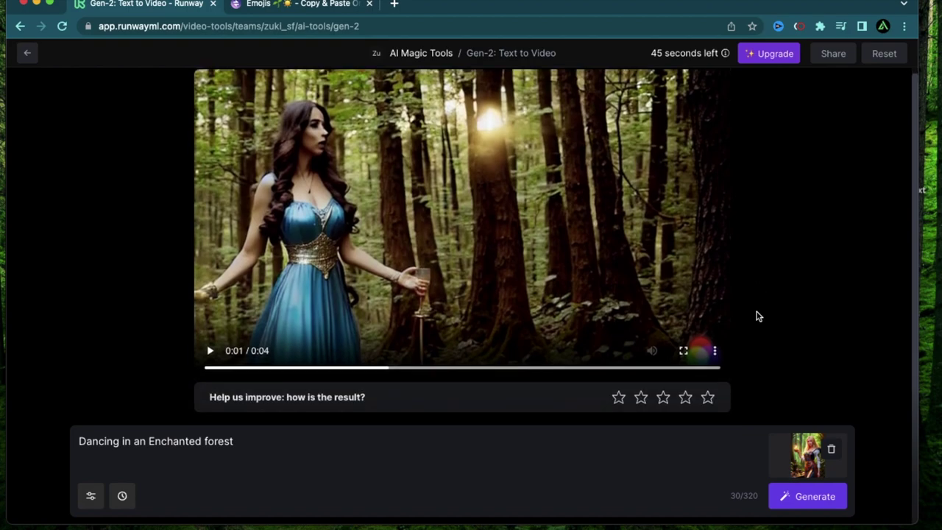
Give the enchanted-forest video four stars and submit 'Lack of movement' feedback
left_click(685, 397)
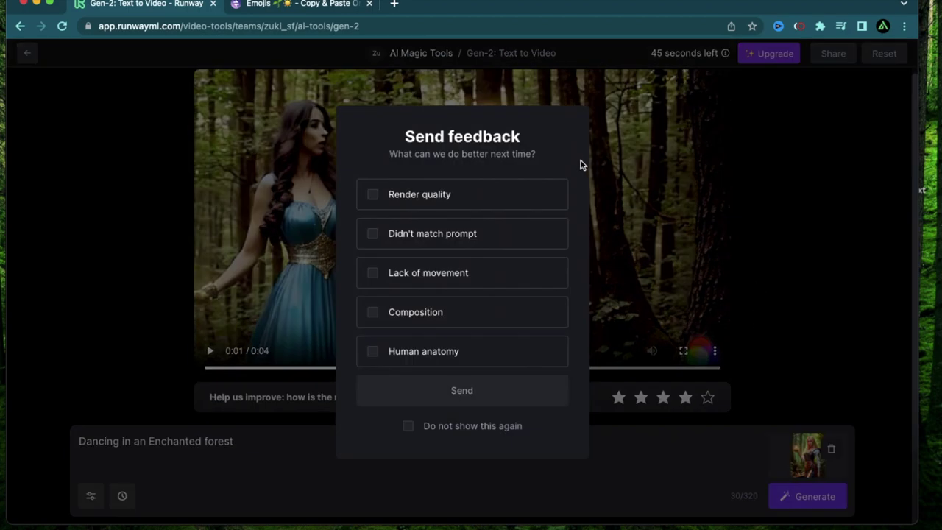
left_click(439, 274)
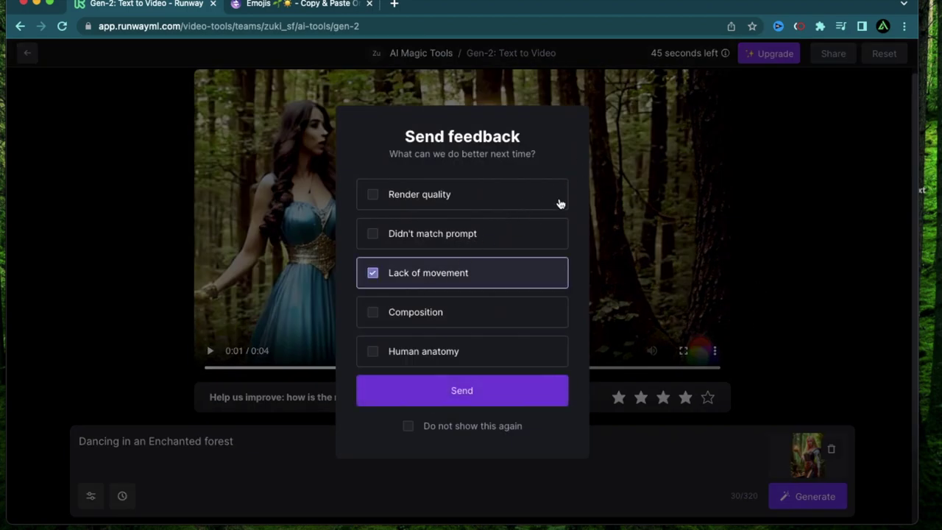
left_click(479, 402)
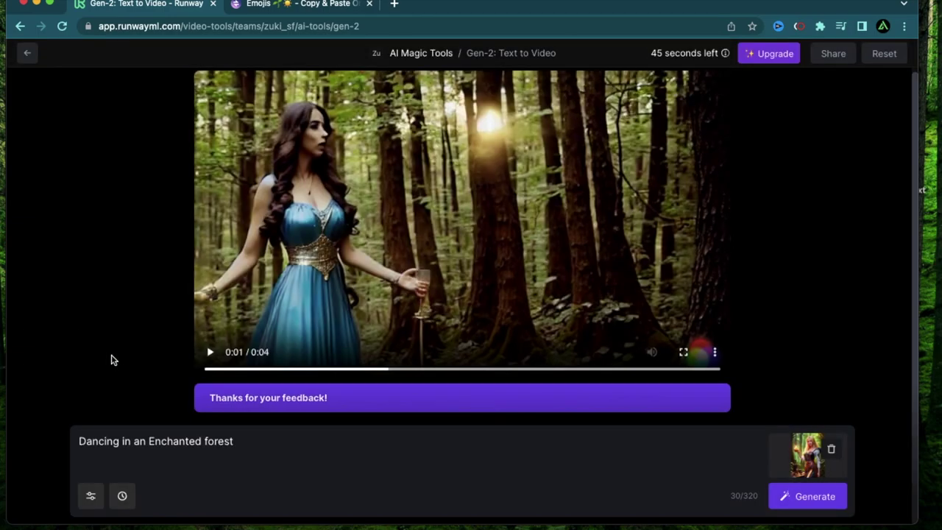